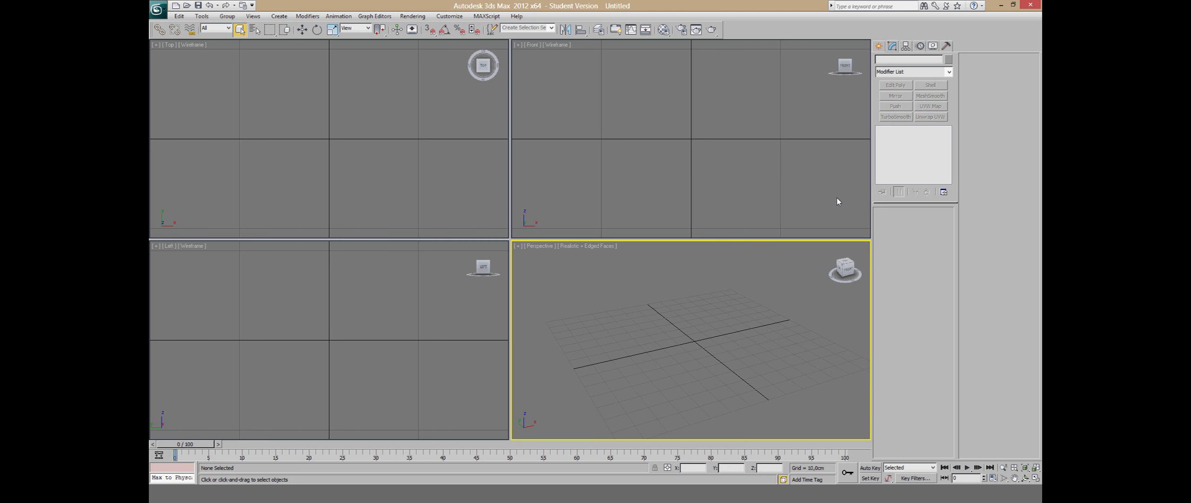
Step: Switch the Create panel to the Shapes category to list Spline types such as Line, Circle and Arc
click(879, 46)
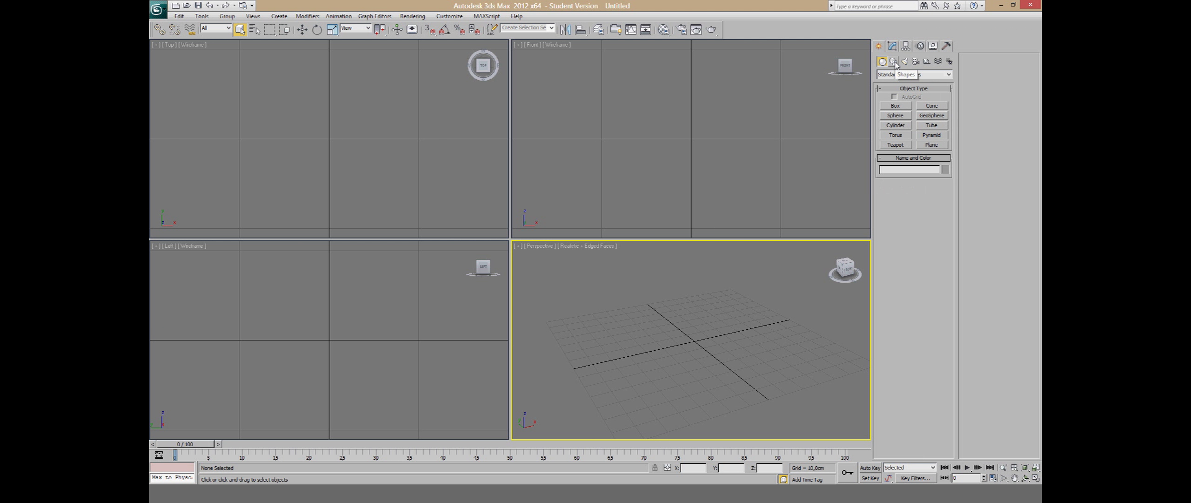
click(894, 62)
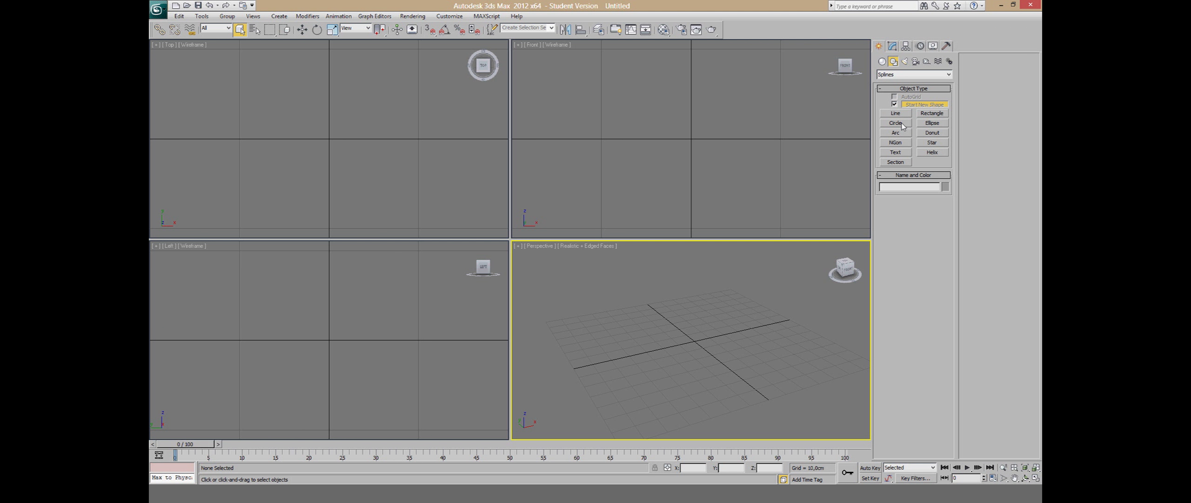
Step: Maximize the Front viewport, then draw and discard a test circle at the origin
click(603, 129)
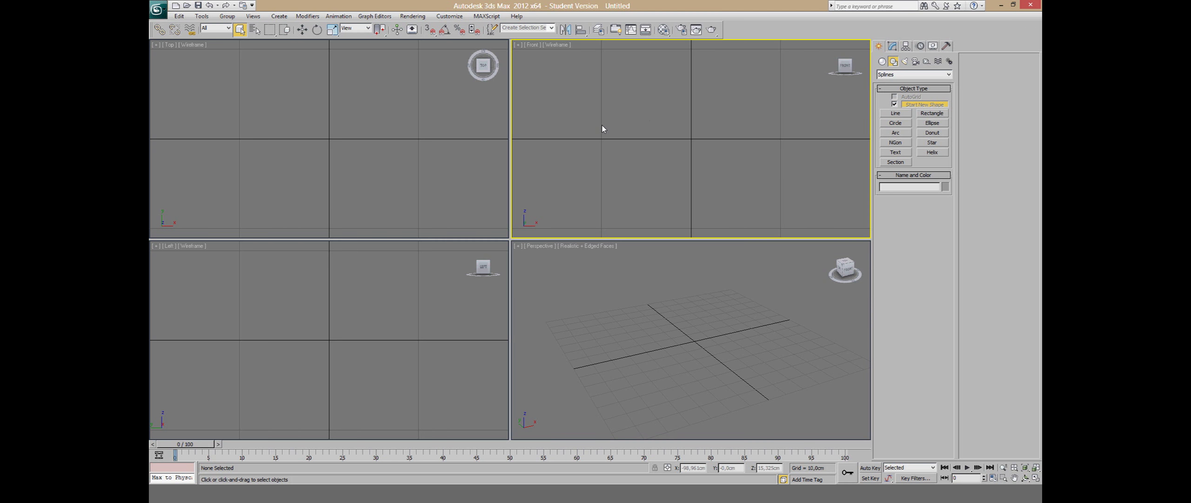
key(alt+w)
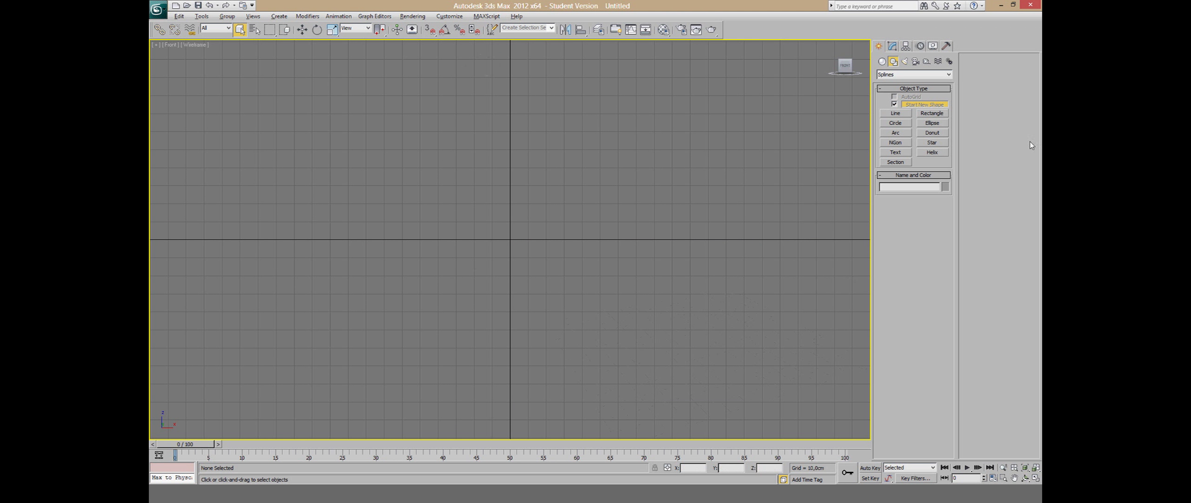
click(895, 124)
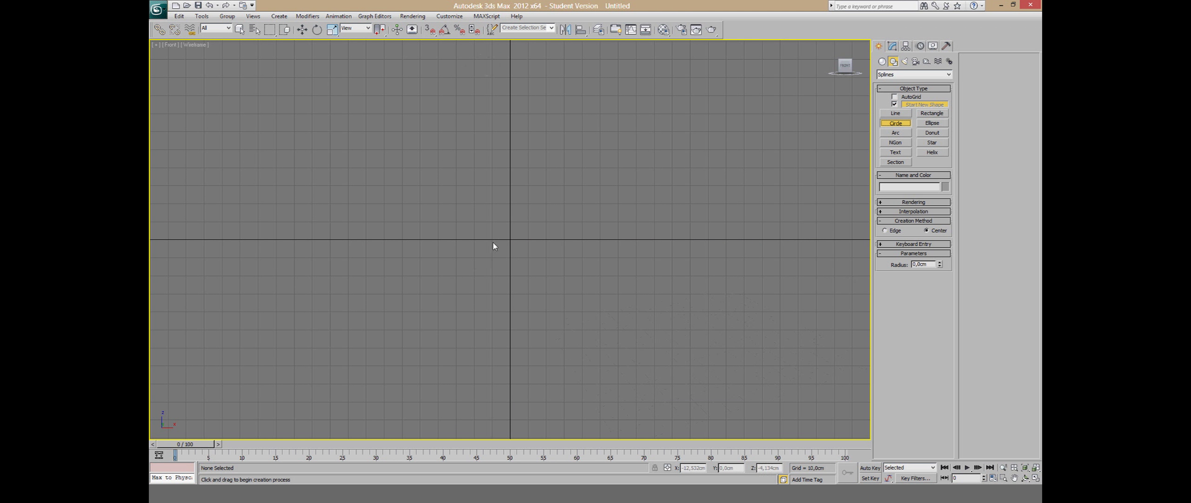
drag(509, 239, 626, 279)
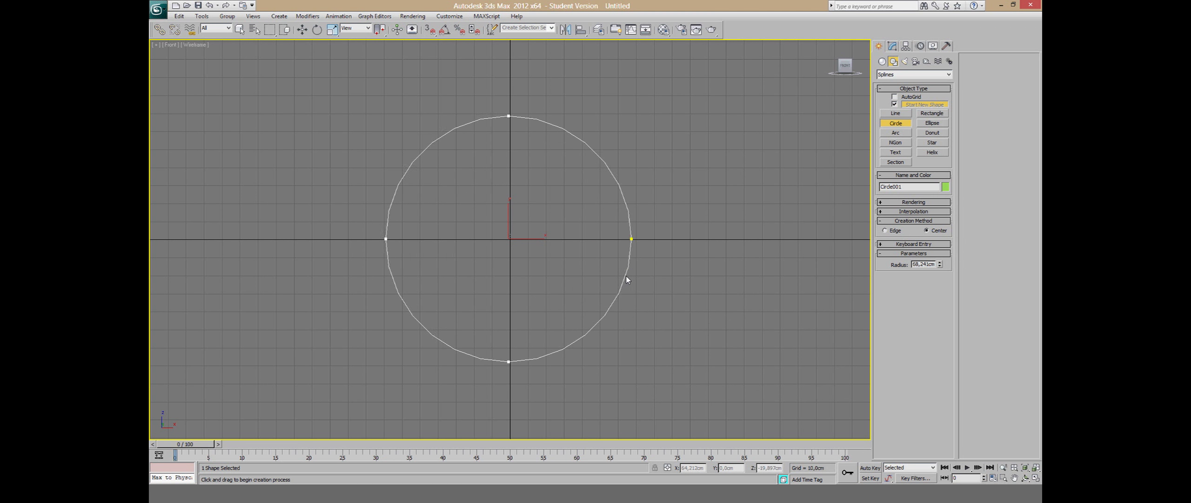
right_click(626, 277)
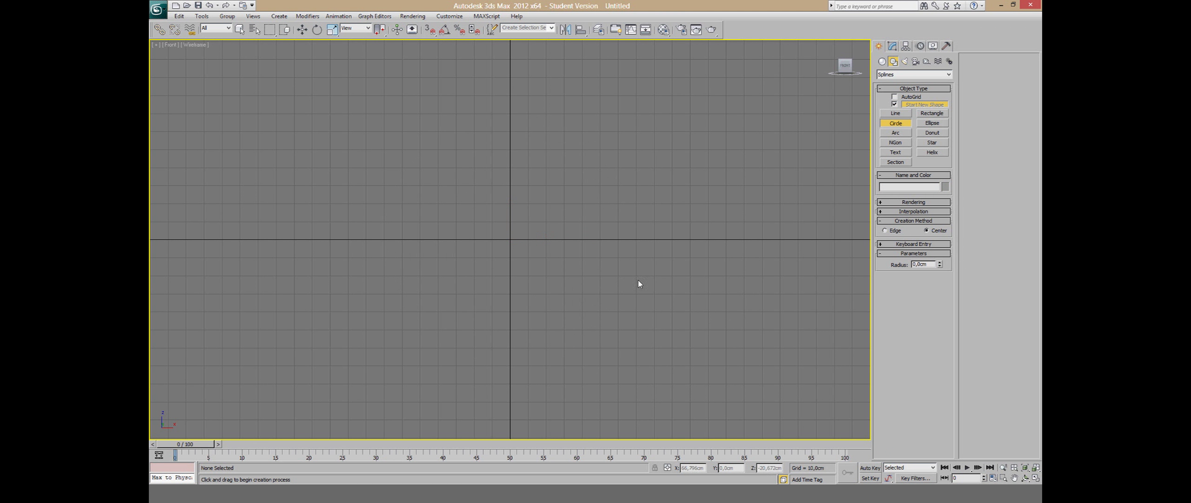
Step: Draw a test arc starting at the origin, then undo it
click(898, 134)
drag(511, 239, 735, 240)
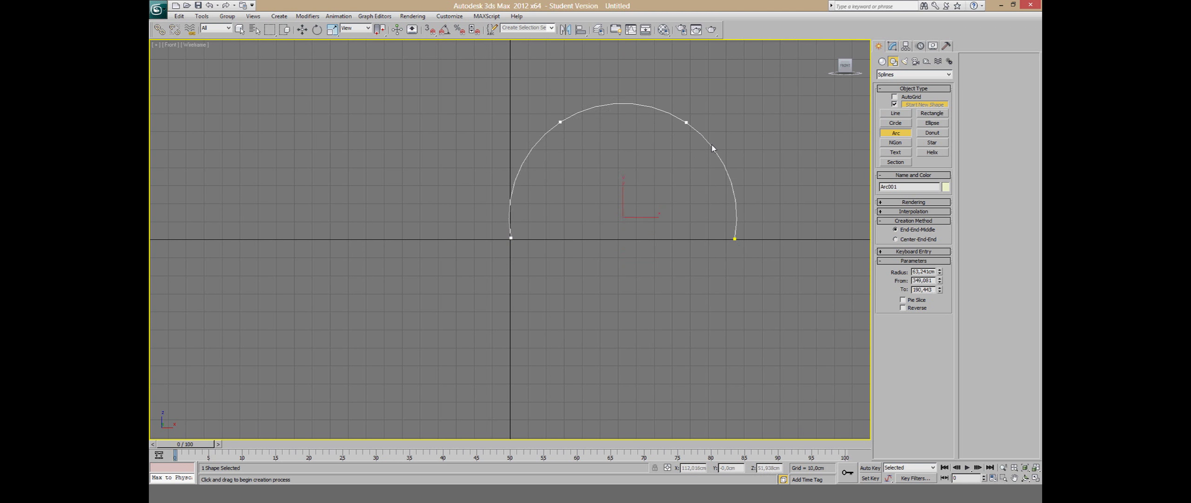
click(709, 163)
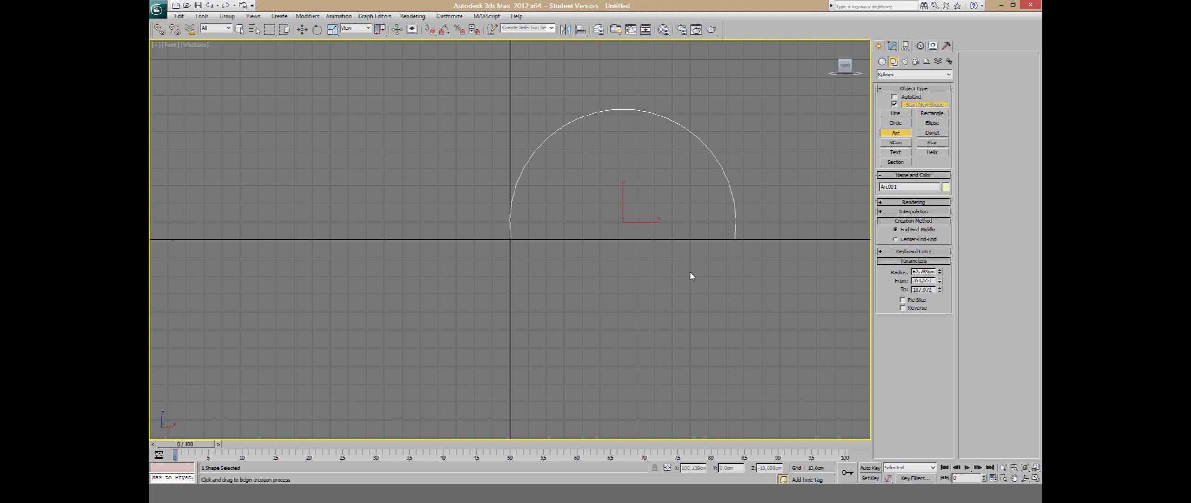
key(ctrl+z)
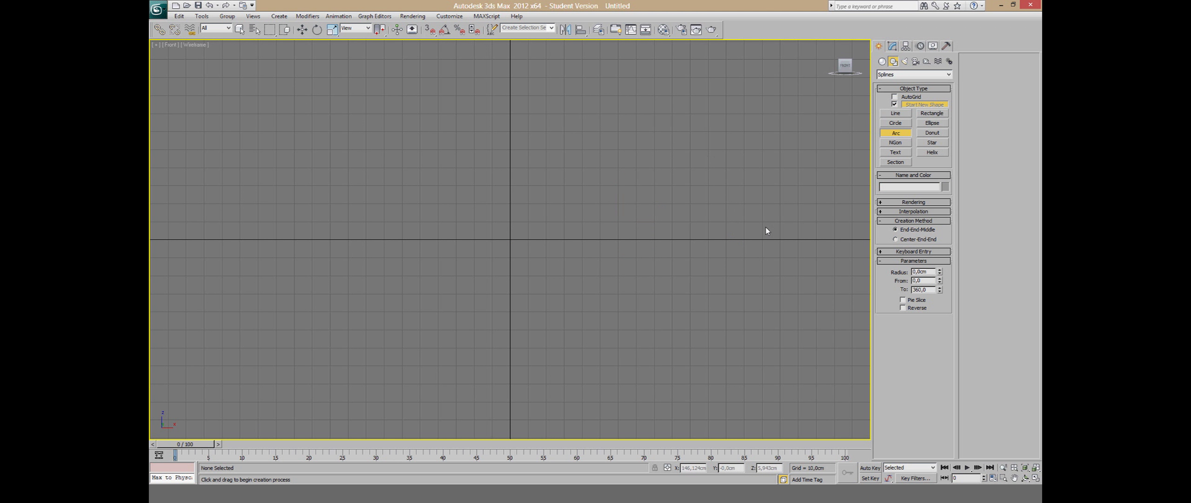
Step: Draw and undo a test ellipse and rectangle, then pan the Front view so the origin sits low
click(935, 122)
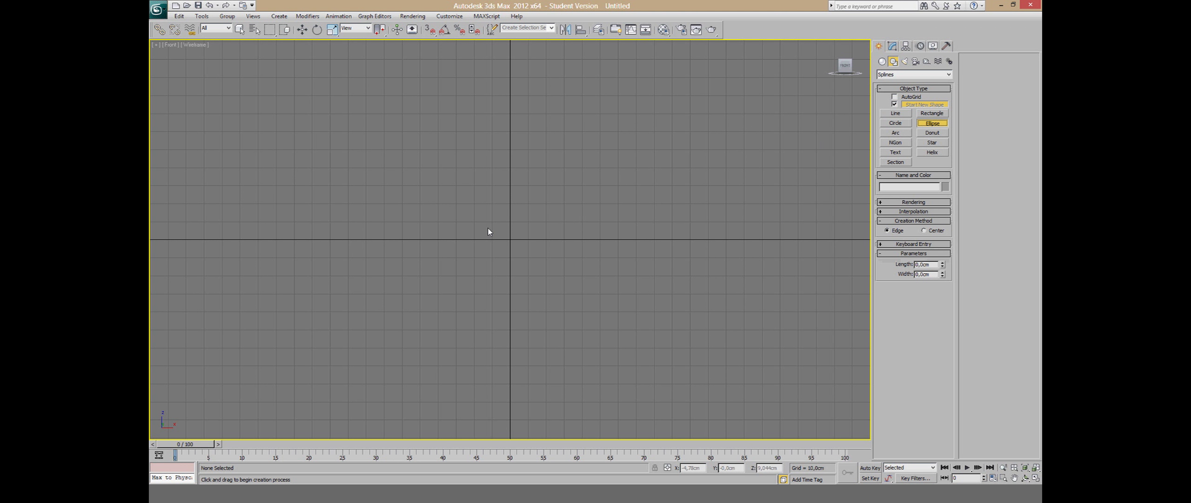
drag(511, 238, 757, 333)
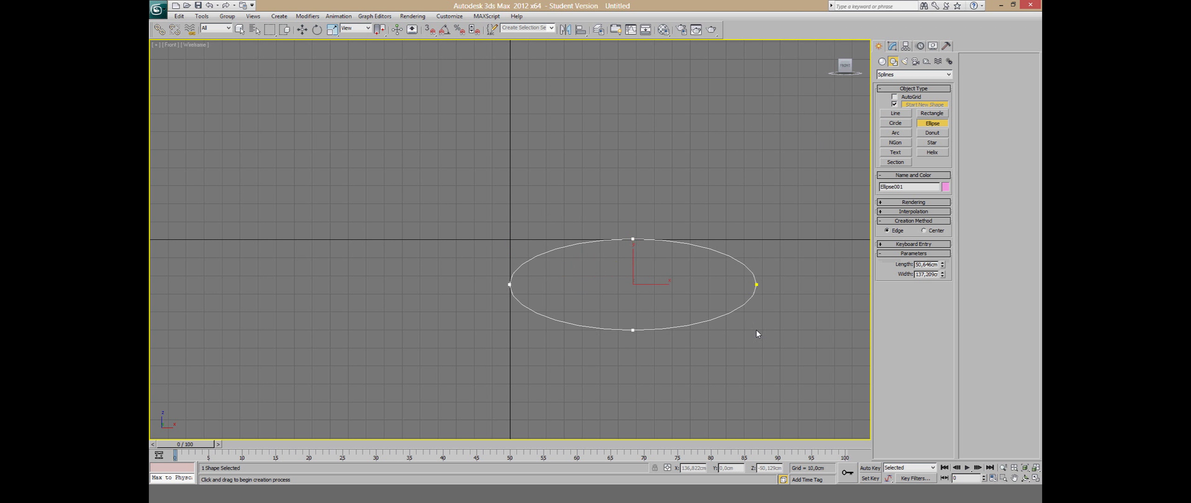
key(ctrl+z)
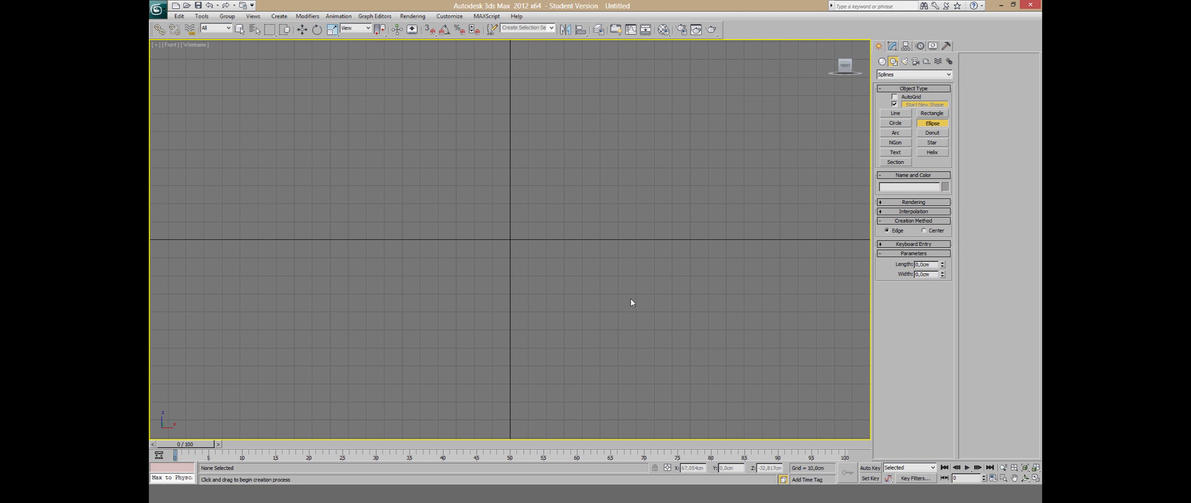
click(933, 113)
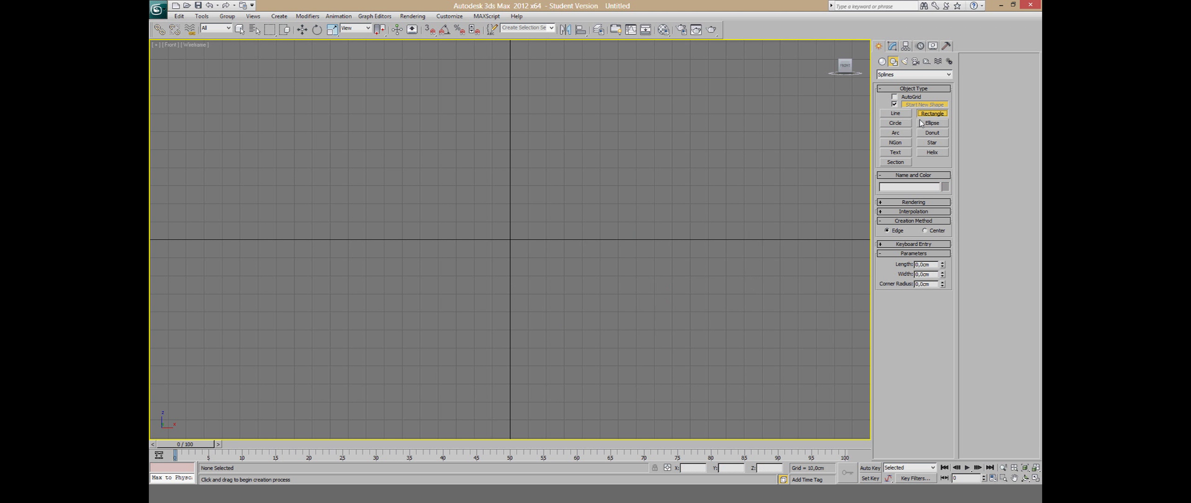
drag(415, 162, 742, 325)
key(ctrl+z)
mouse_move(608, 124)
middle_down()
mouse_move(596, 205)
mouse_move(665, 209)
mouse_move(625, 221)
mouse_move(651, 282)
middle_up()
middle_drag(761, 271, 737, 245)
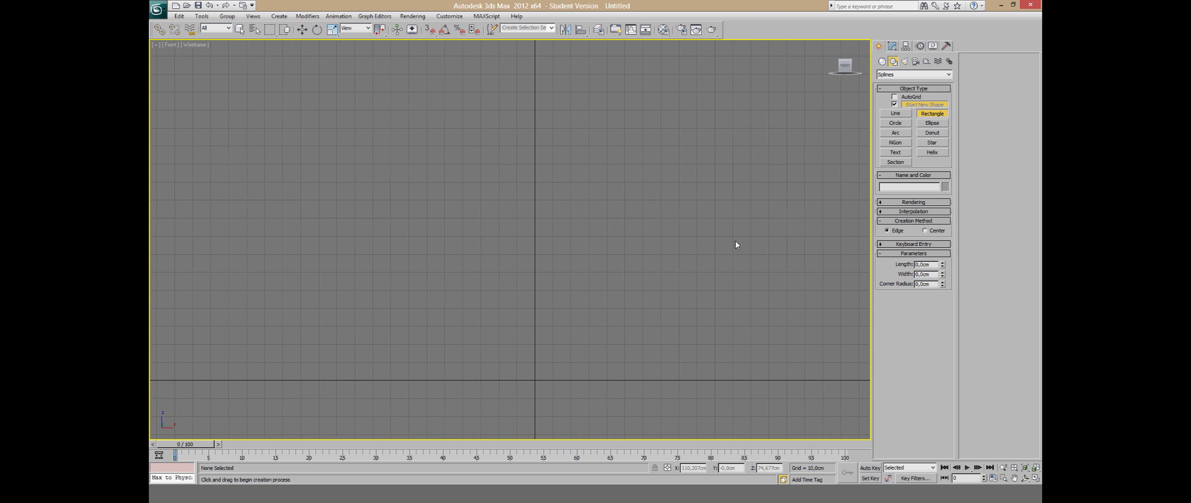
Step: Start a Line at the origin and trace the glass foot's edge, thickness and stem
click(891, 115)
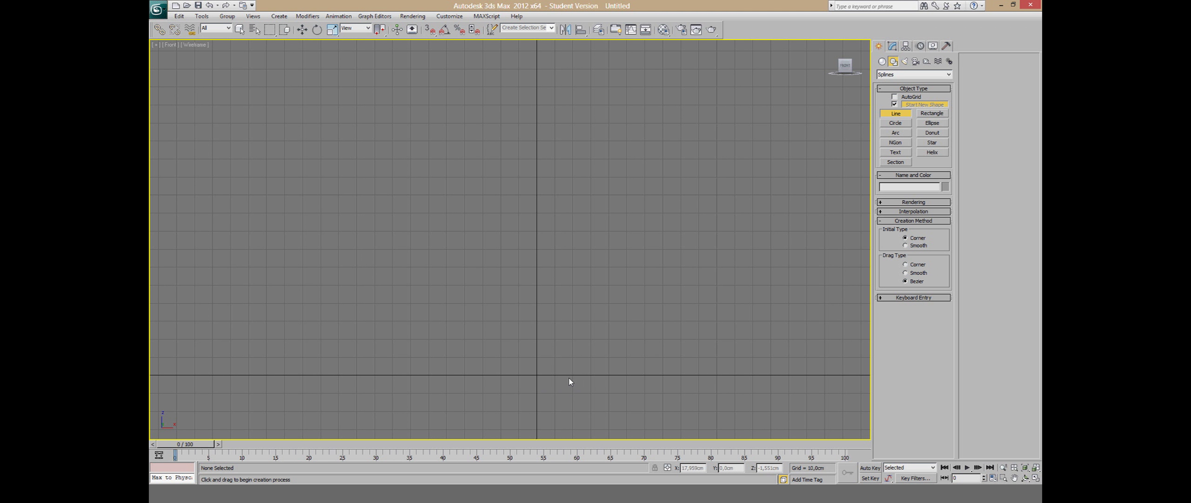
click(538, 375)
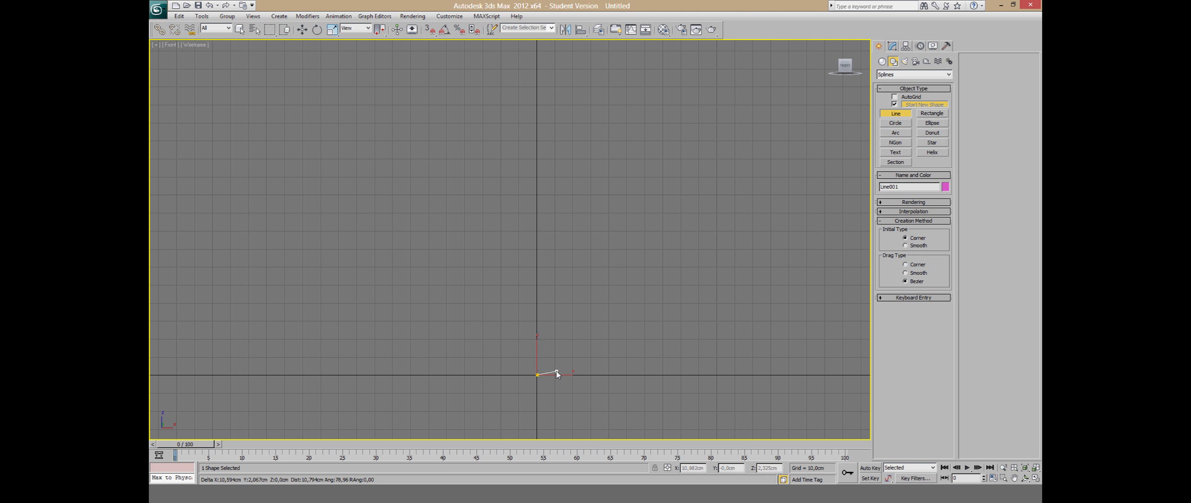
click(595, 375)
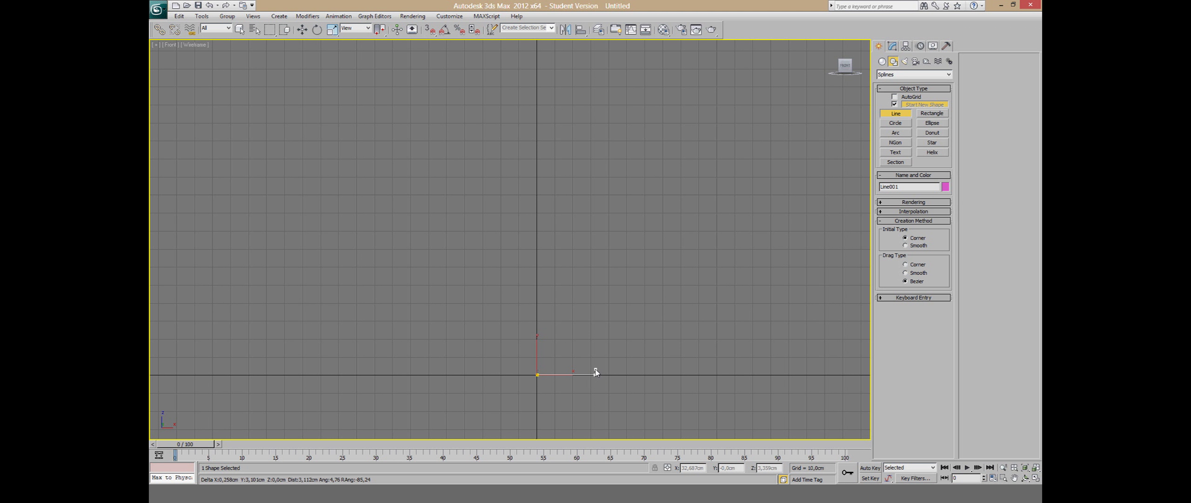
click(596, 369)
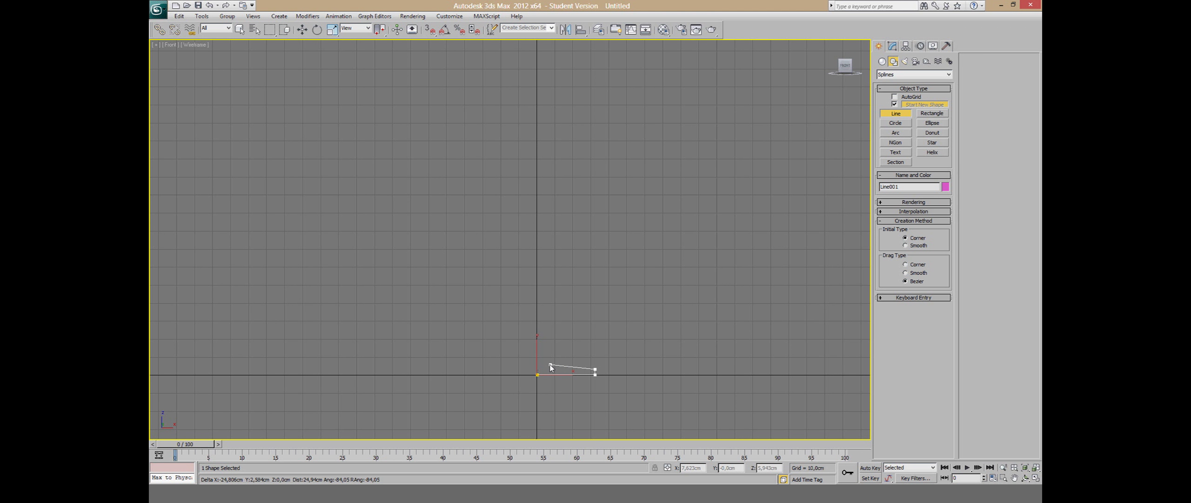
click(550, 364)
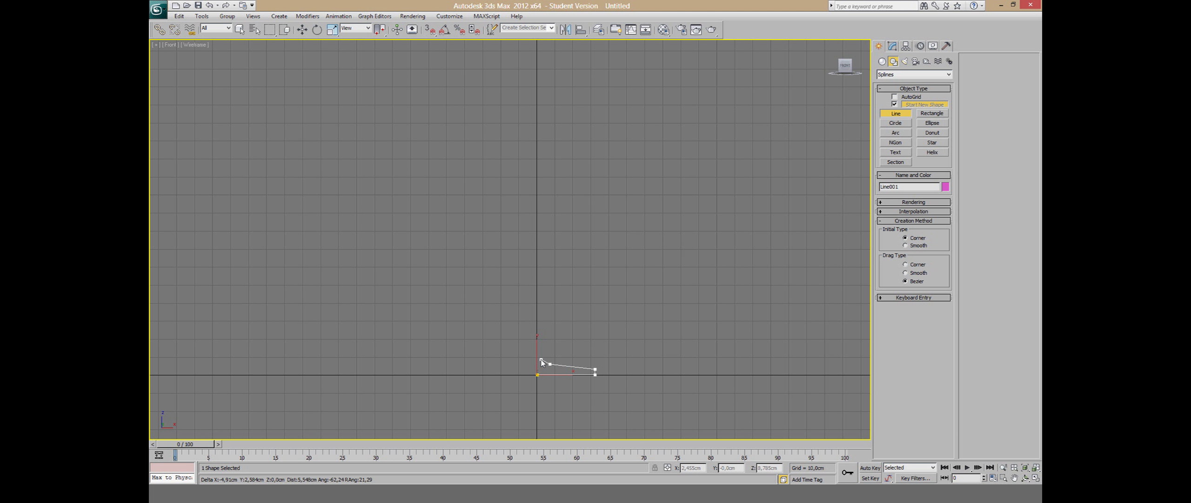
click(542, 359)
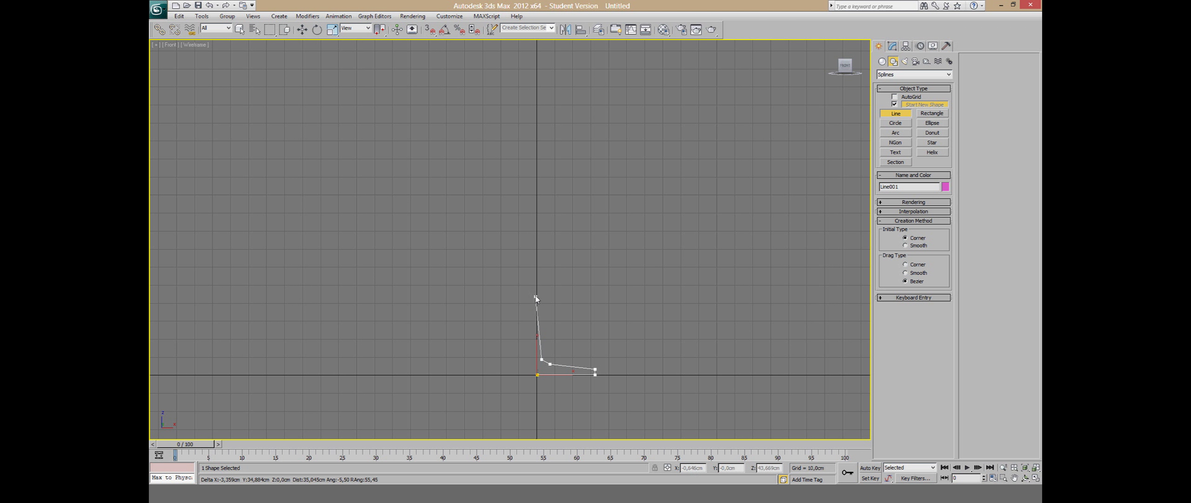
click(542, 260)
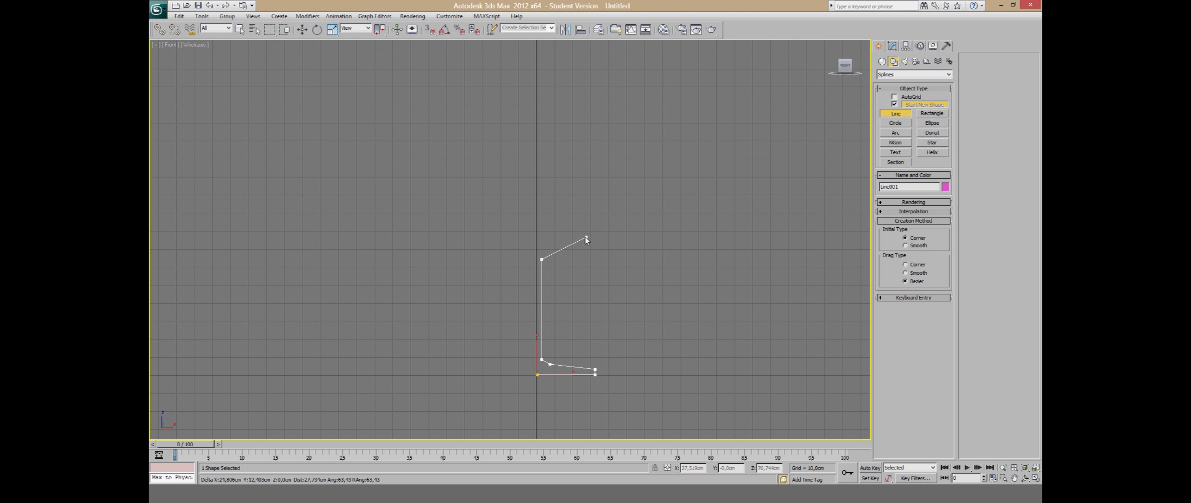
Step: Continue the line through the flared bowl, rim thickness and inner bowl wall, then finish it
click(581, 221)
click(580, 166)
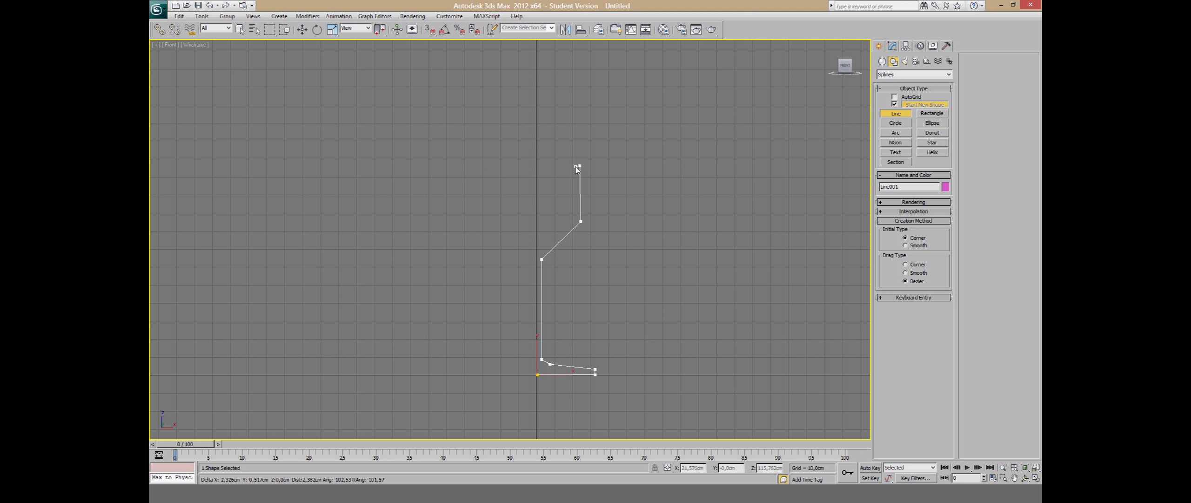
click(574, 166)
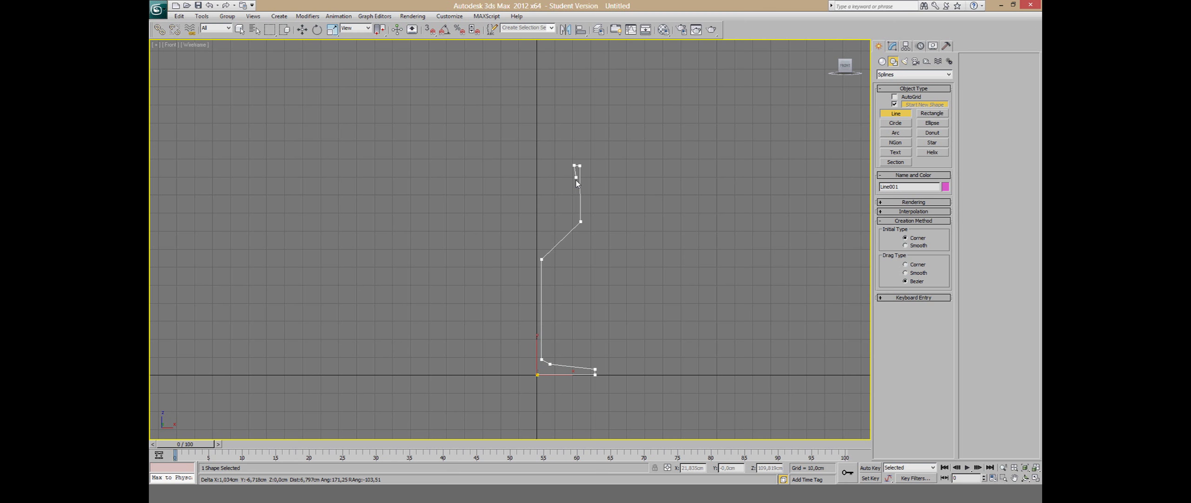
click(576, 220)
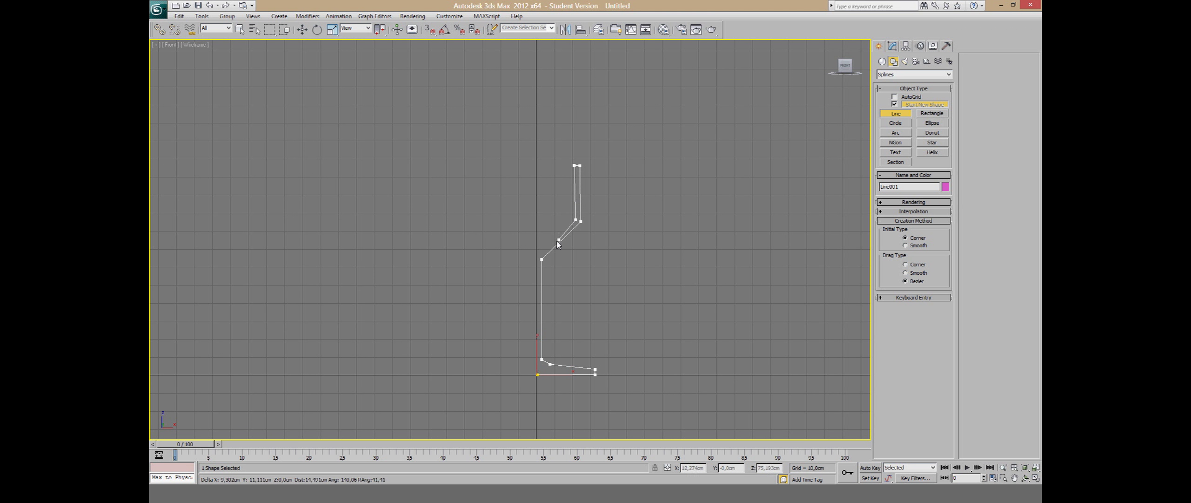
click(536, 257)
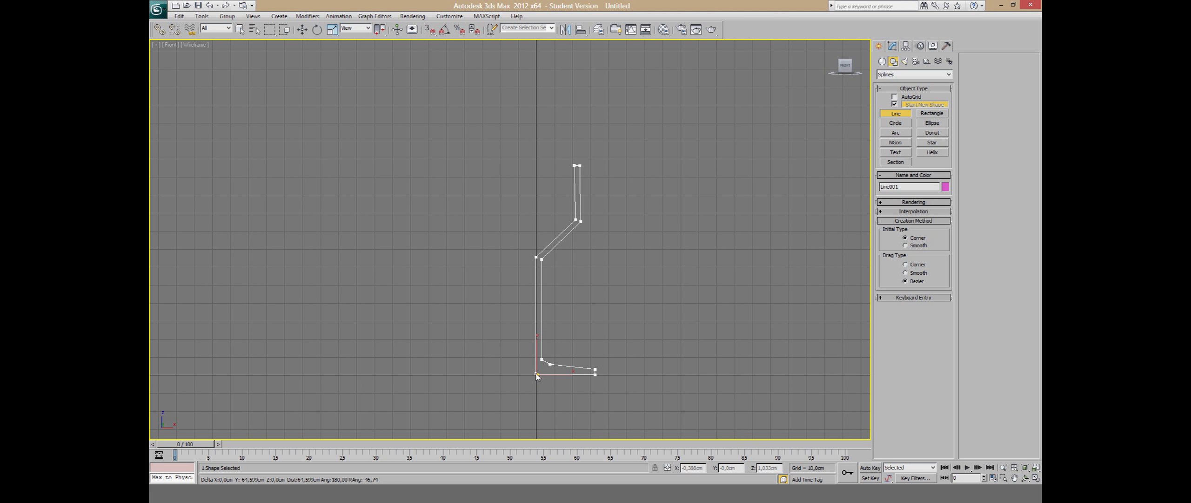
right_click(491, 328)
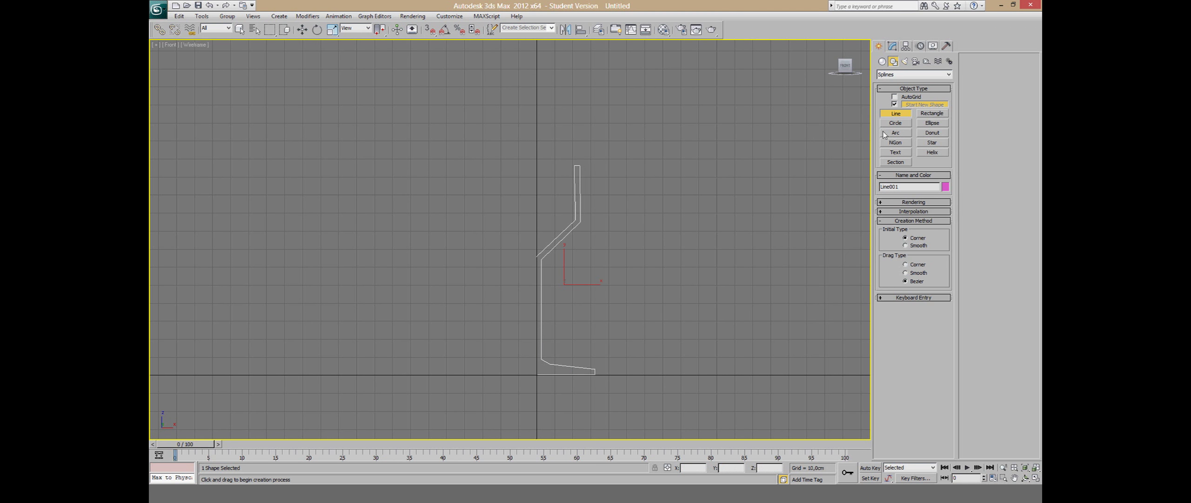
Step: Put Line001 into Vertex sub-object editing in the Modify panel
click(892, 46)
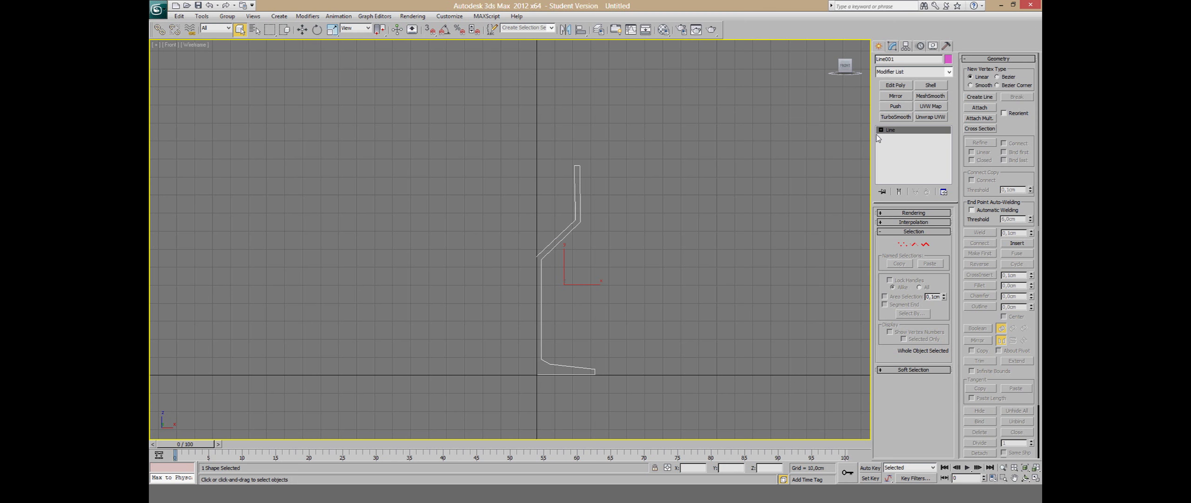
click(948, 72)
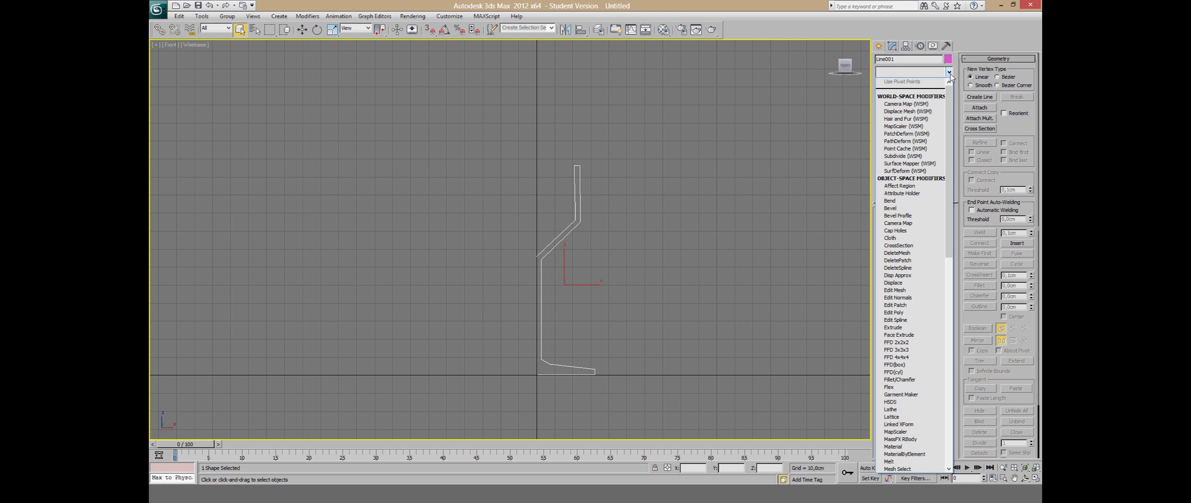
click(912, 26)
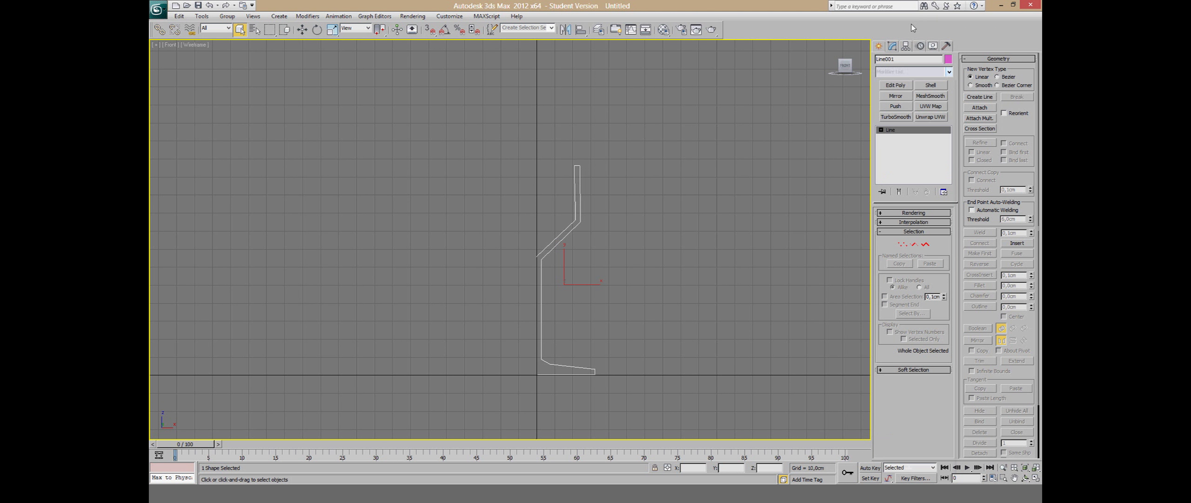
click(903, 245)
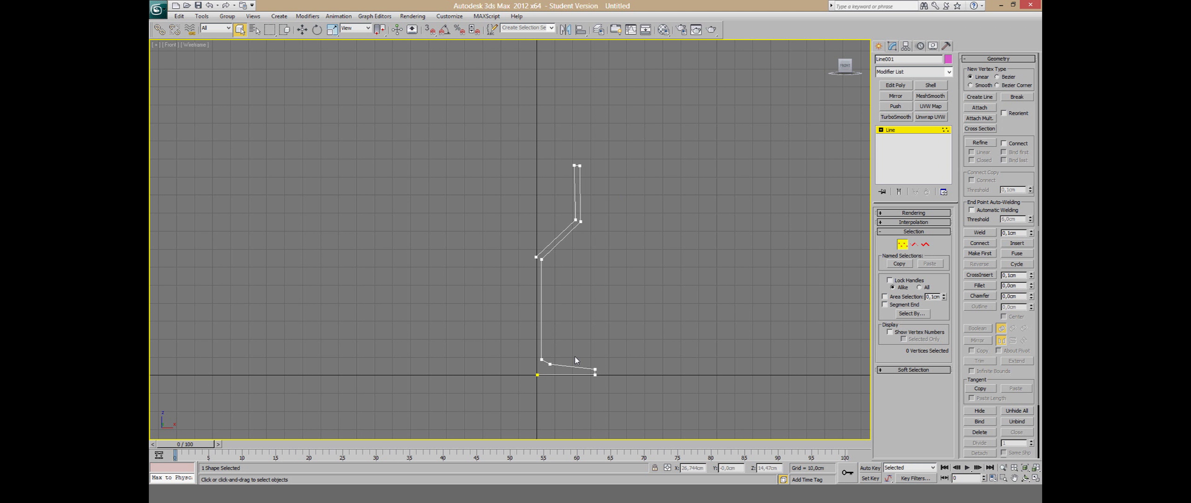
Step: Zero the starting vertex's X and Z positions and frame the profile's base
click(538, 372)
key(w)
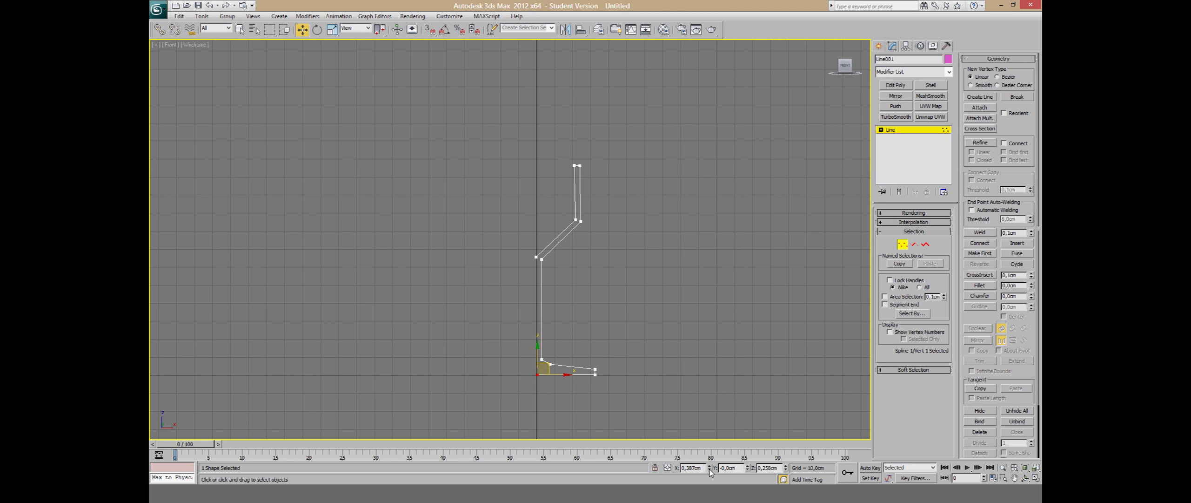
right_click(709, 469)
right_click(786, 468)
scroll(671, 394, up, 5)
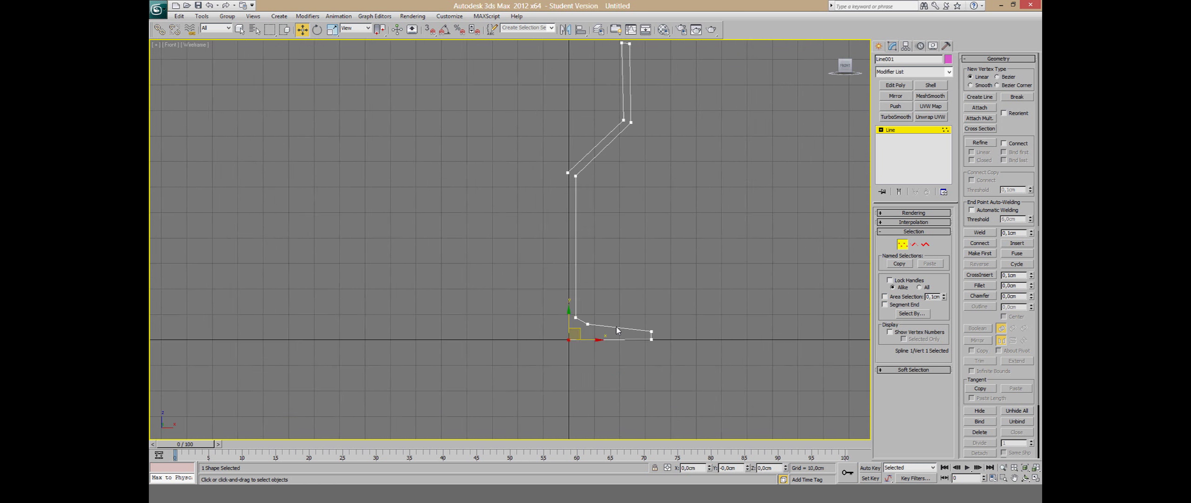
middle_drag(671, 394, 644, 309)
drag(578, 285, 568, 275)
mouse_move(622, 192)
middle_down()
mouse_move(623, 300)
mouse_move(619, 227)
middle_up()
Step: Convert the foot's outer bottom corner to Bezier and flatten the underside curve
click(681, 330)
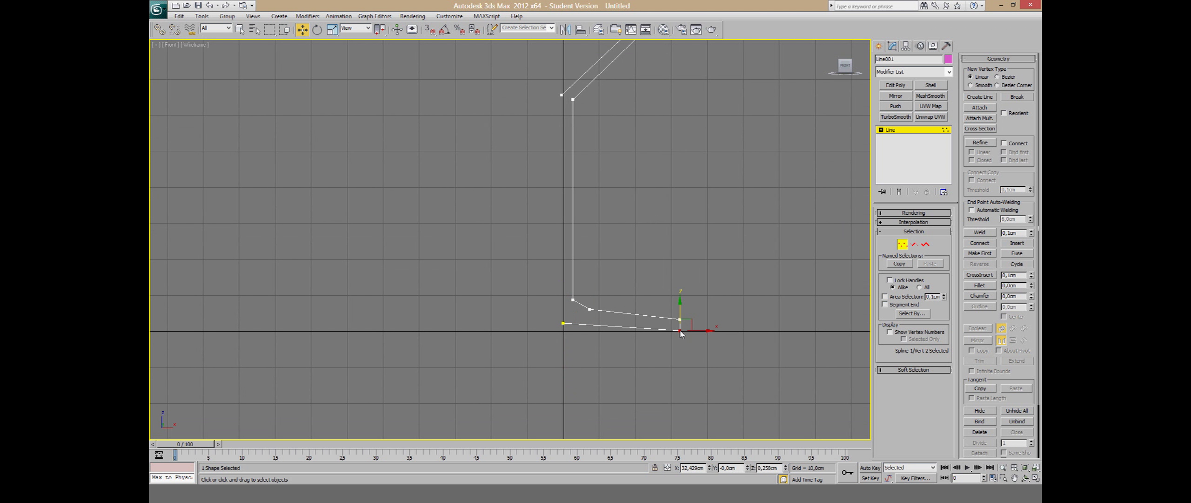
right_click(680, 332)
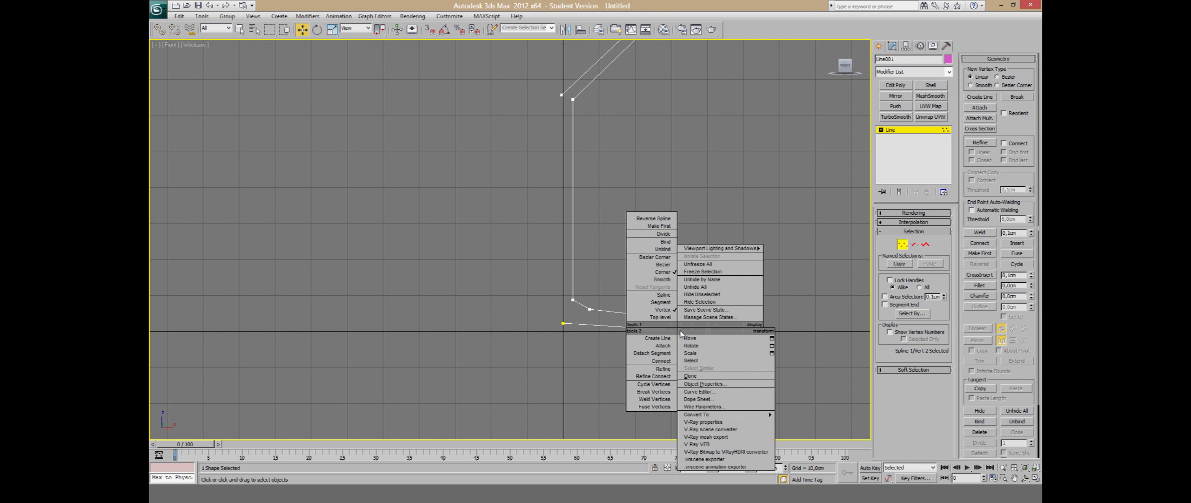
click(668, 265)
scroll(706, 344, up, 1)
scroll(651, 322, up, 2)
scroll(698, 363, up, 2)
scroll(603, 295, up, 2)
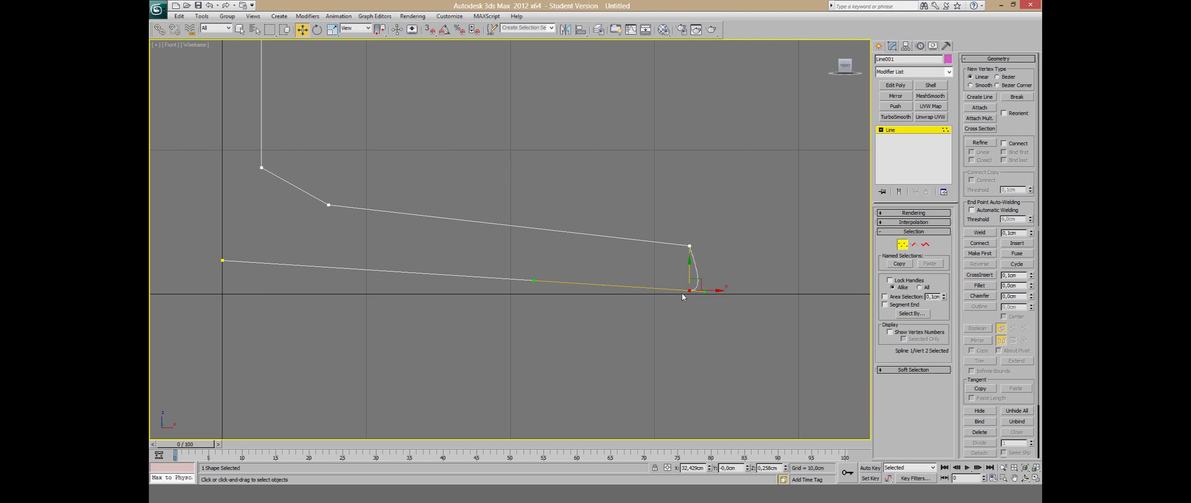
drag(534, 281, 536, 289)
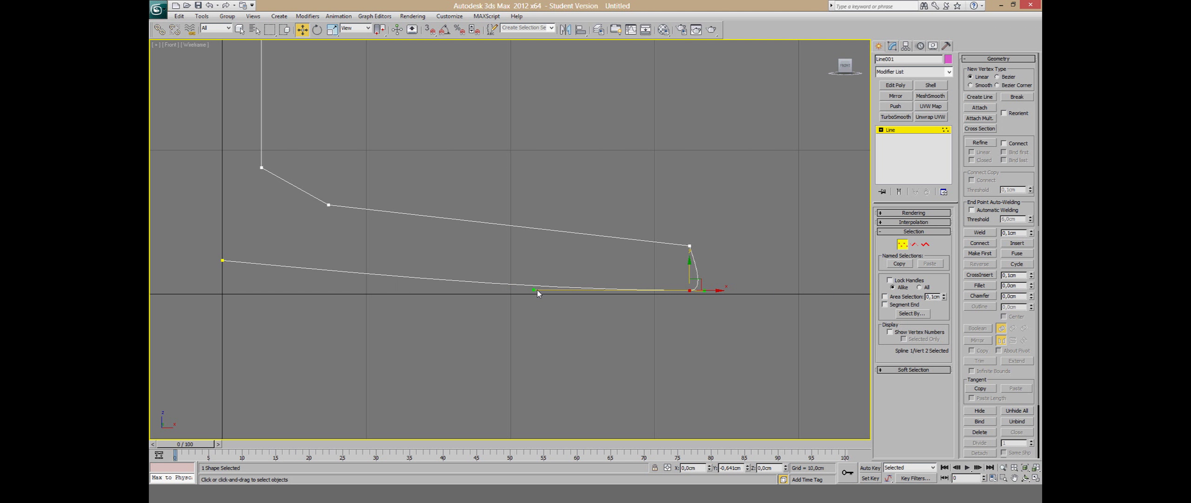
Step: Make the upper outer foot vertex Bezier and adjust it to round the foot's rim
click(690, 246)
right_click(690, 248)
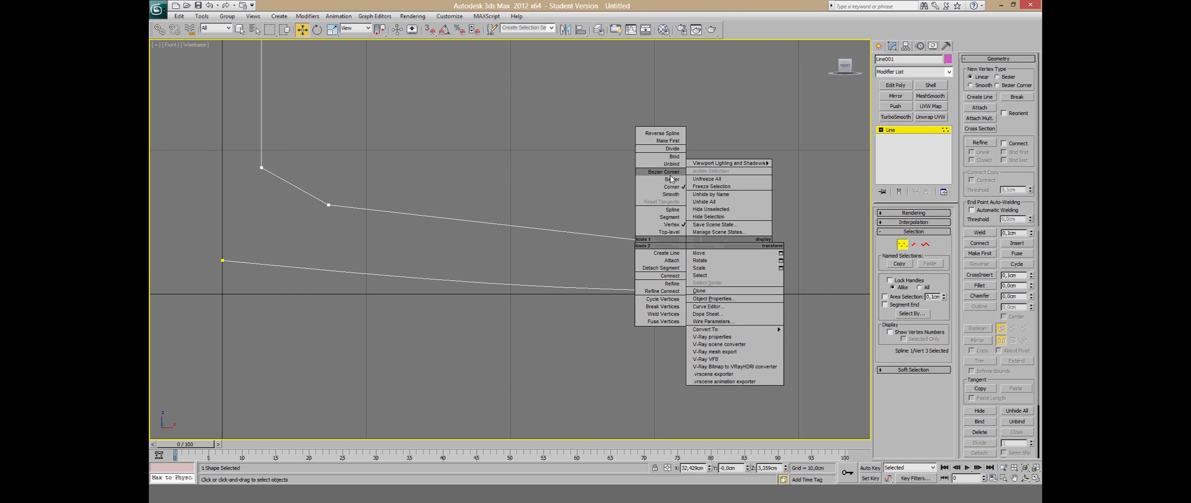
click(672, 181)
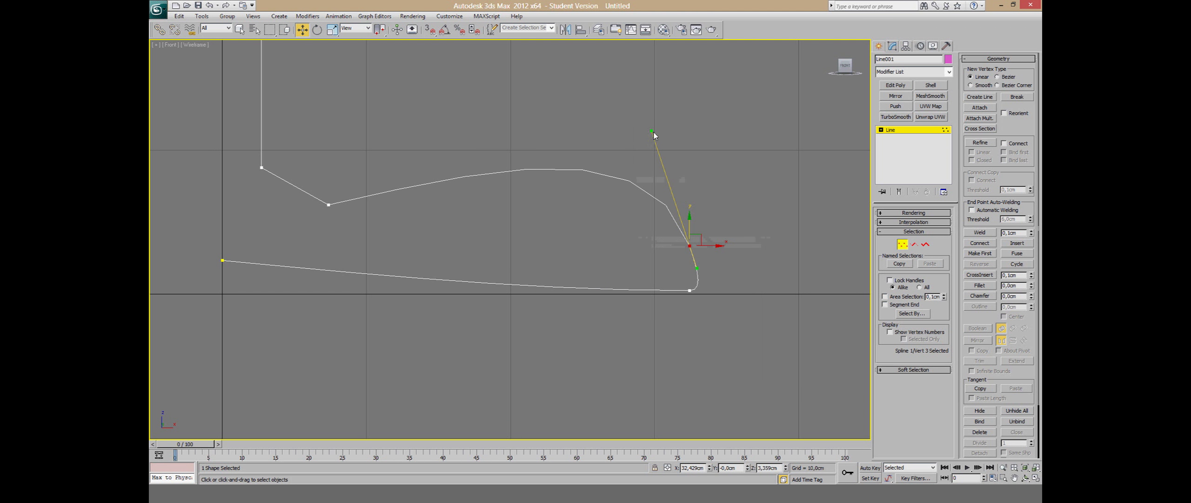
drag(651, 133, 560, 235)
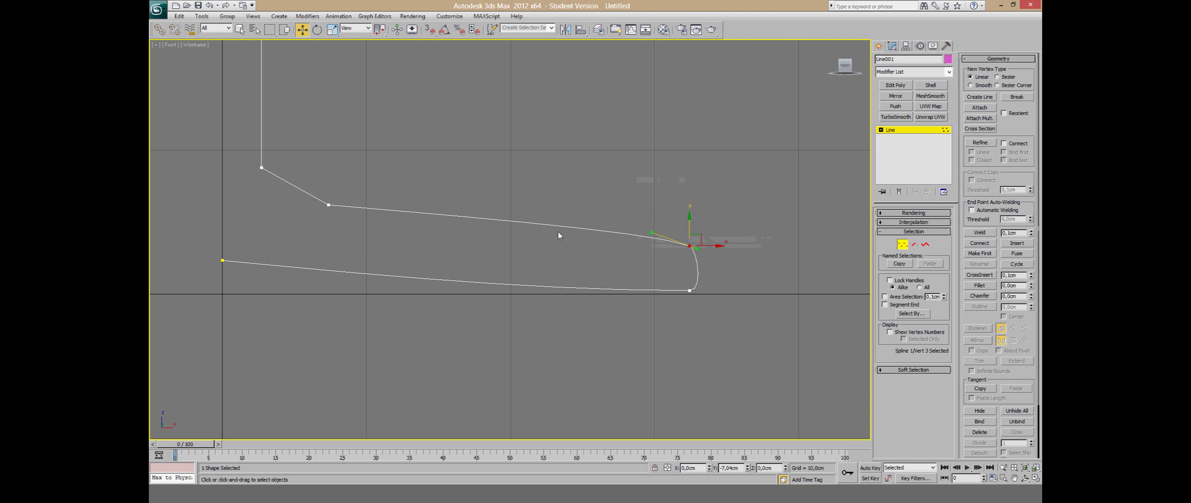
mouse_move(696, 239)
mouse_down()
mouse_move(670, 248)
mouse_move(721, 260)
mouse_move(706, 253)
mouse_up()
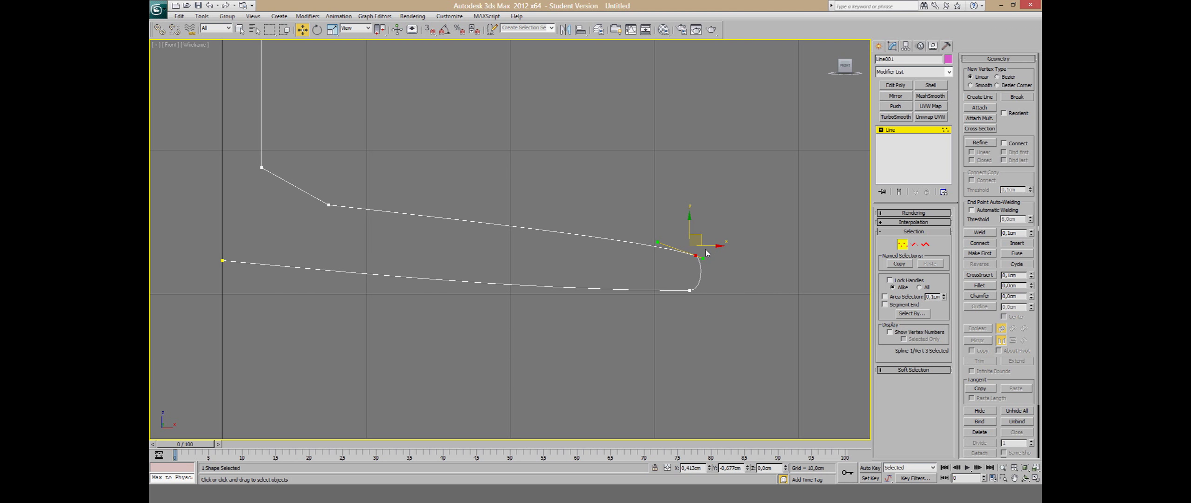
click(330, 205)
Step: Convert the foot's top vertex to Bezier and zoom out to see the whole profile
right_click(330, 208)
click(311, 146)
middle_drag(311, 145, 442, 232)
scroll(465, 247, down, 3)
scroll(479, 254, down, 3)
scroll(487, 257, down, 3)
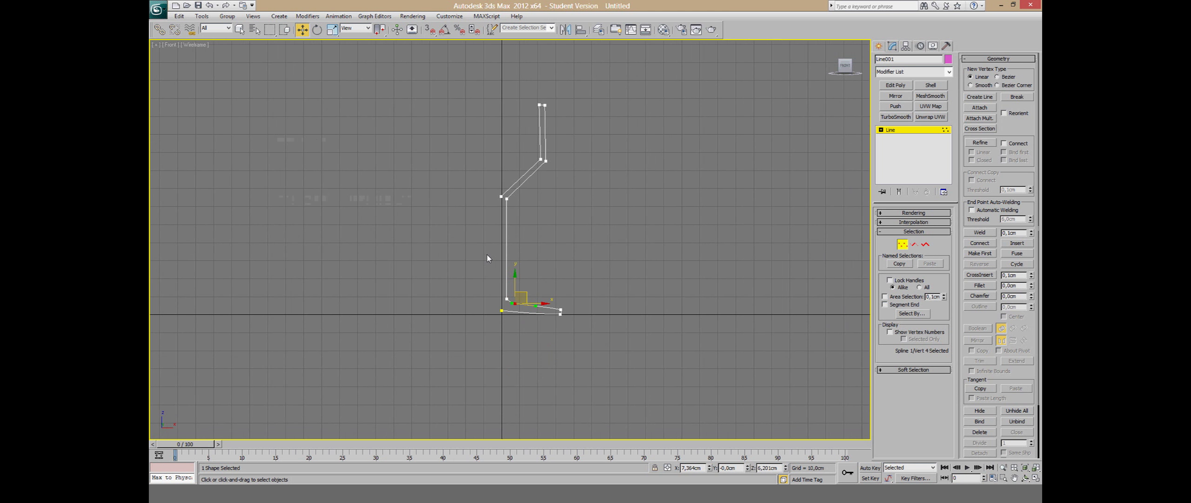
Step: Make all stem and bowl vertices Bezier and rotate a bowl-wall tangent to smooth the bowl
drag(472, 87, 601, 301)
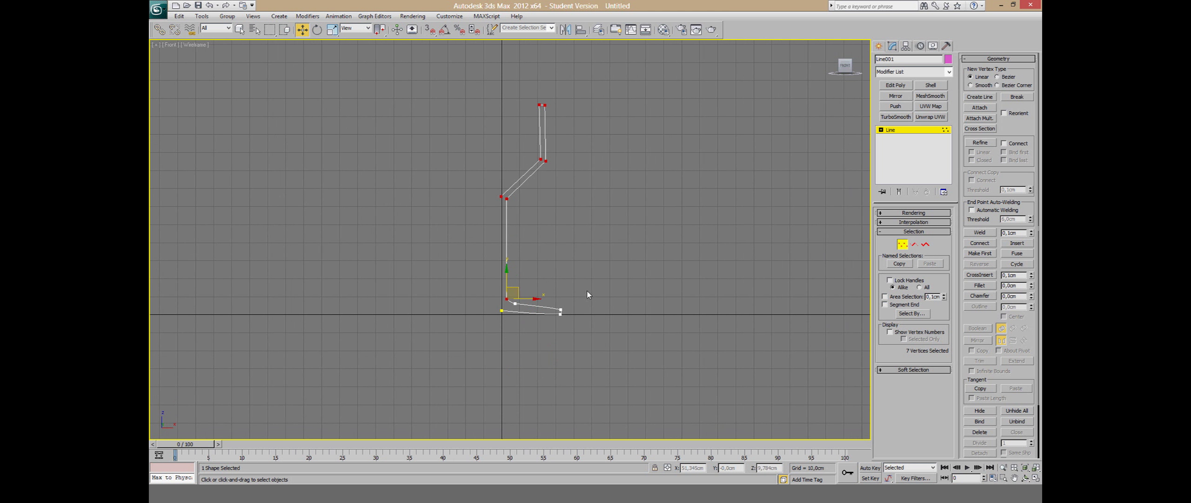
right_click(515, 196)
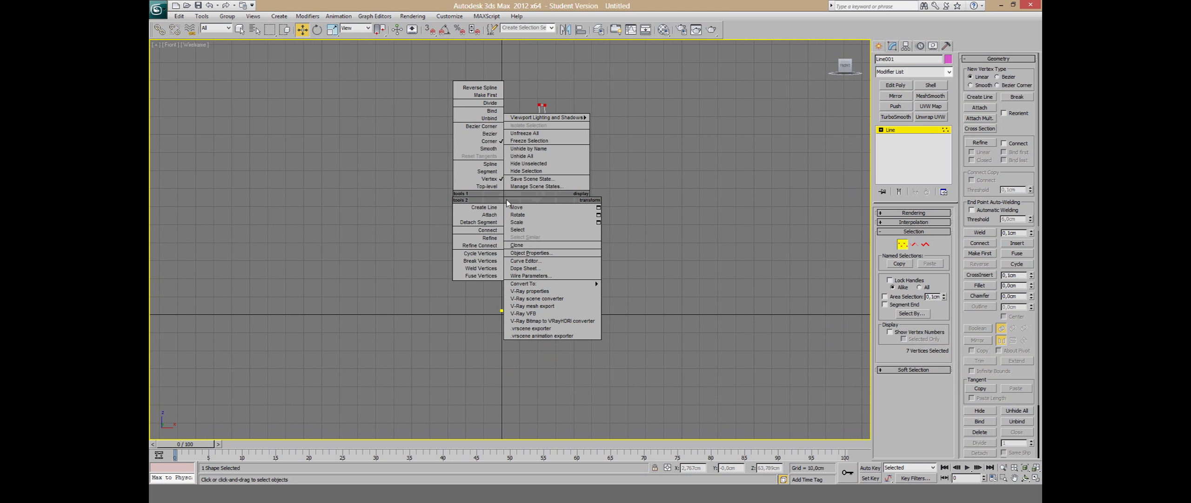
click(496, 138)
scroll(554, 250, up, 2)
scroll(579, 279, up, 1)
scroll(584, 283, up, 1)
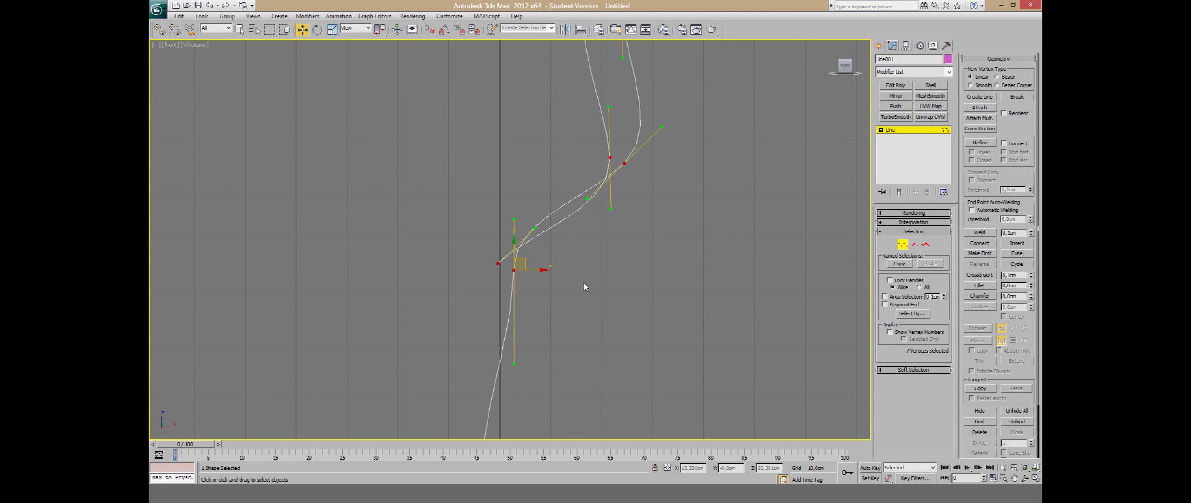
click(625, 164)
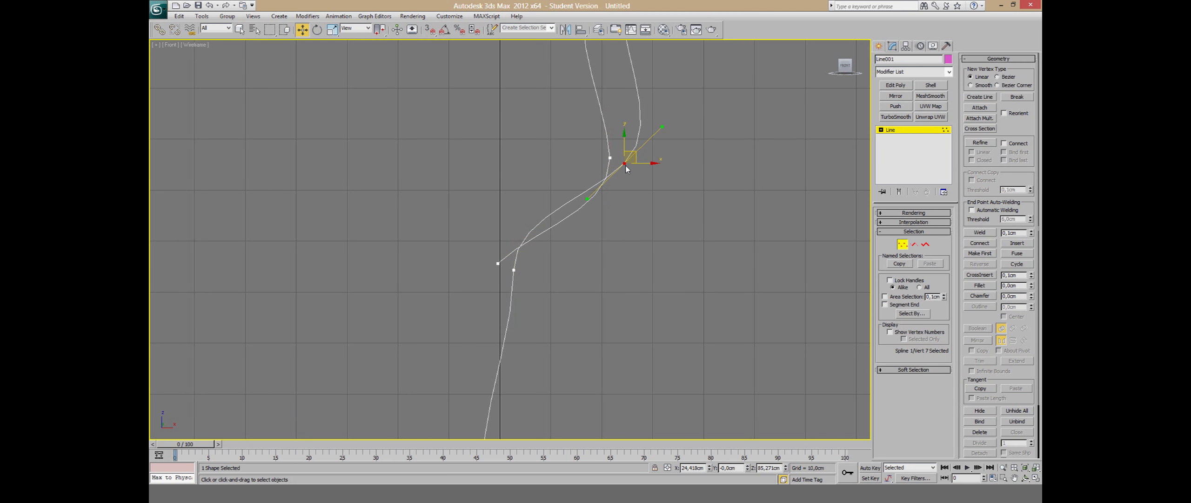
click(610, 159)
drag(610, 210, 555, 193)
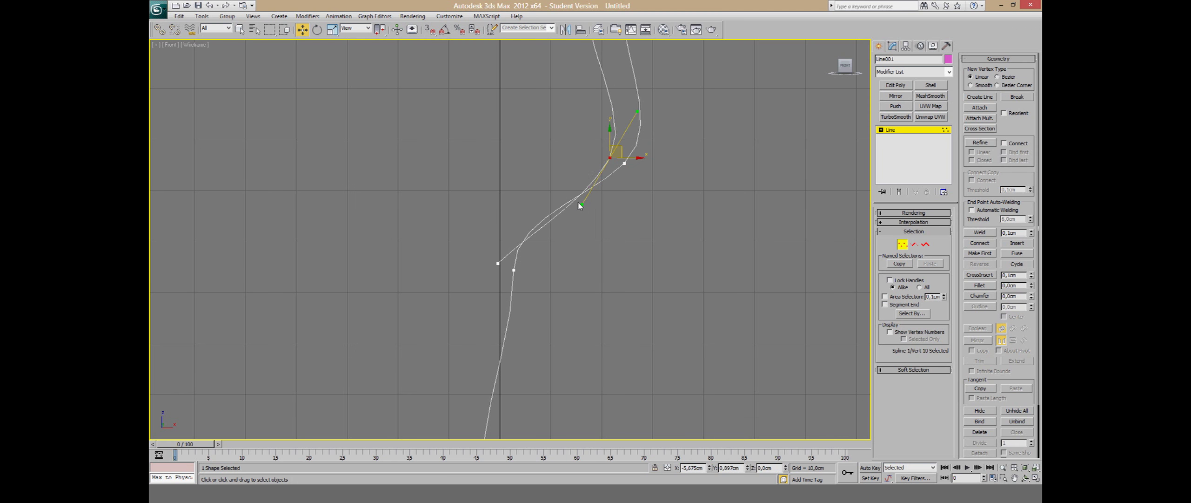
Step: Set the stem's starting vertex to Corner and reshape vertex 6's tangents to smooth the stem
click(498, 265)
right_click(496, 261)
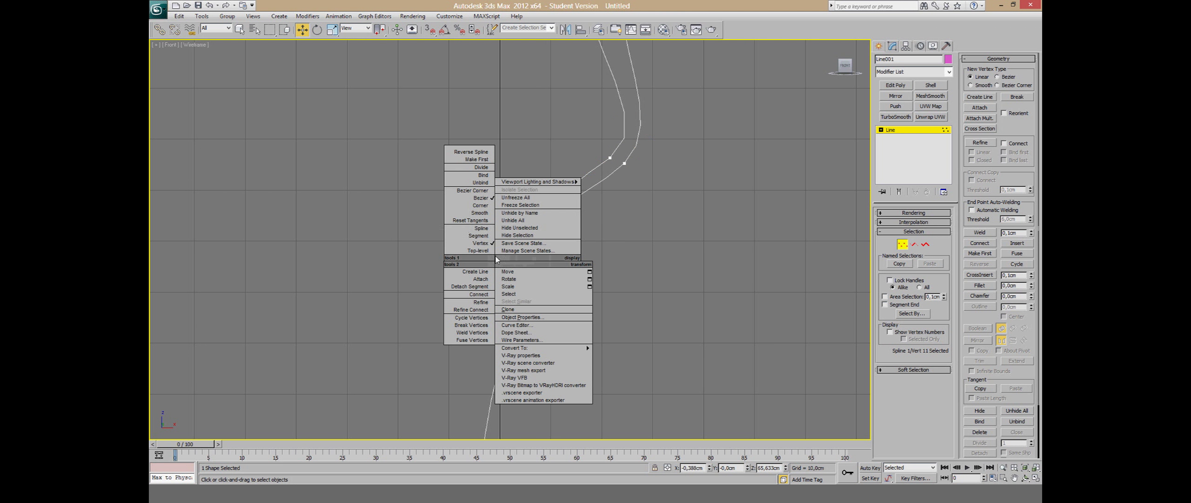
click(481, 212)
click(624, 164)
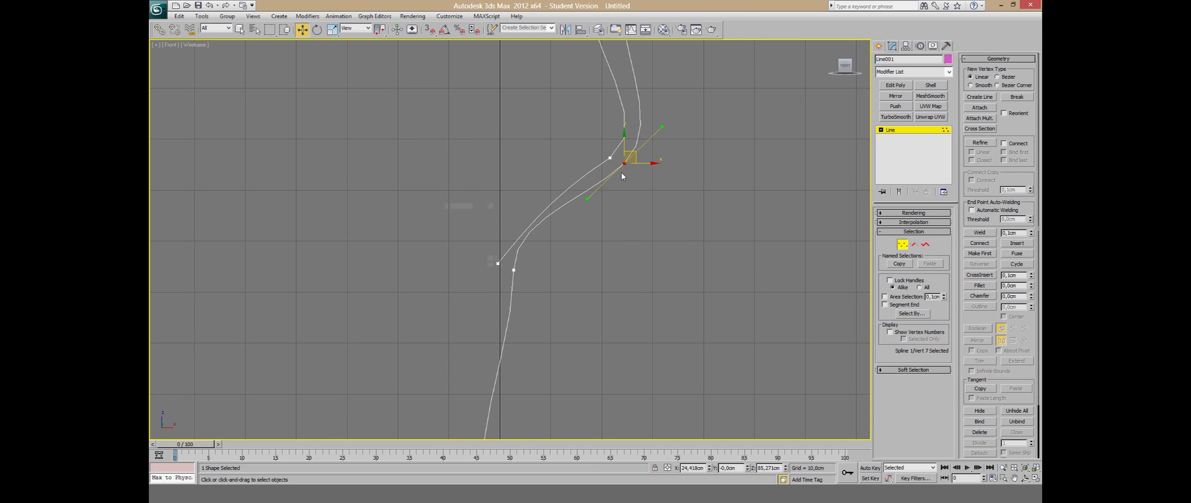
click(513, 271)
drag(514, 220, 532, 222)
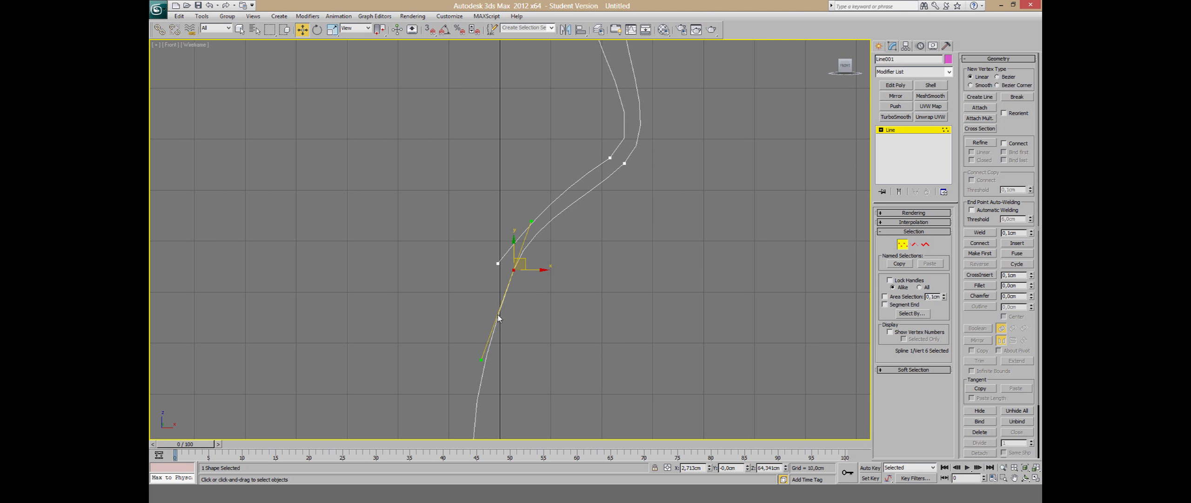
drag(482, 361, 507, 297)
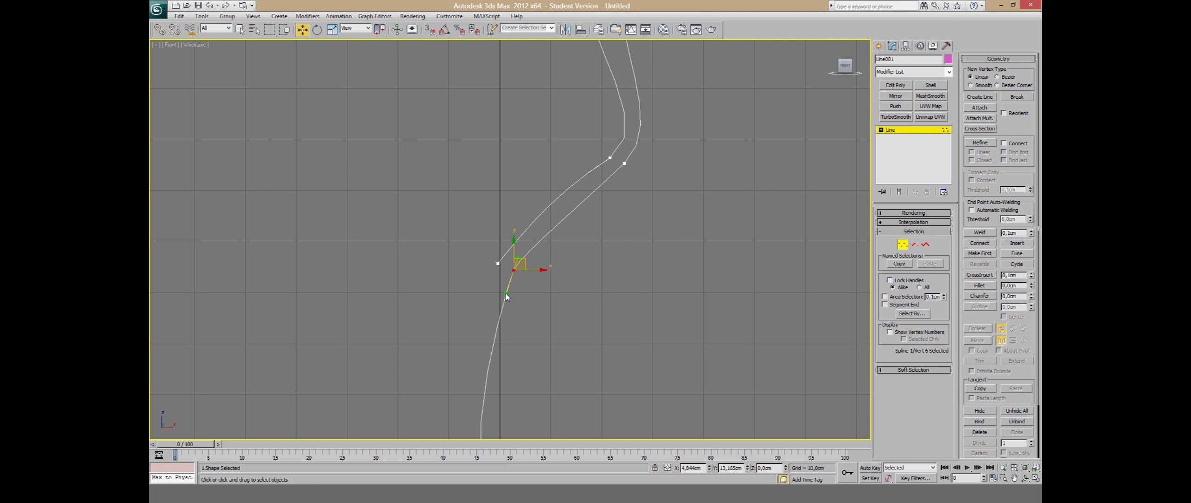
click(520, 271)
Step: Refine an upper tangent and straighten the stem segment at vertex 5
middle_drag(541, 313, 522, 134)
drag(493, 120, 496, 121)
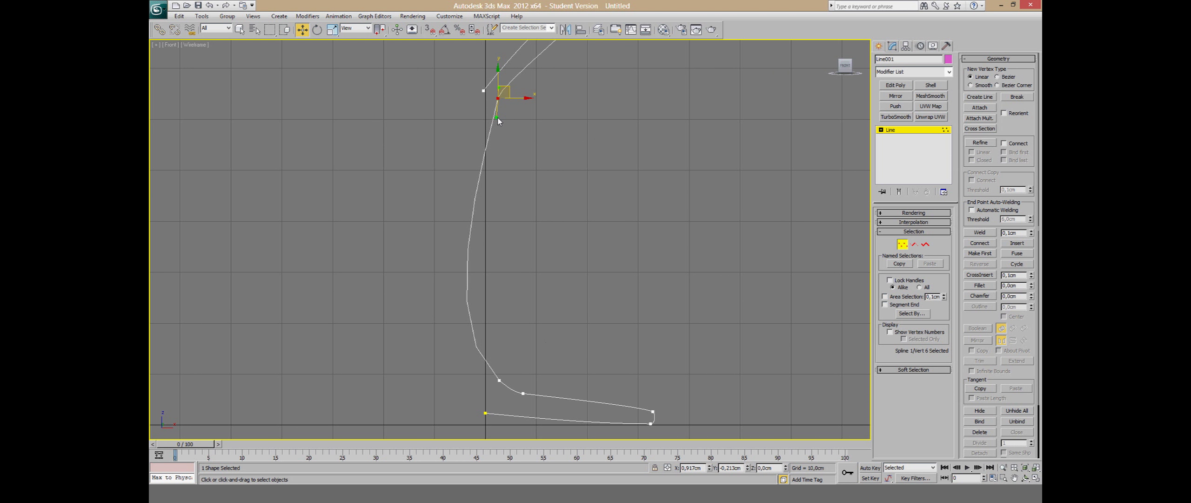
middle_drag(515, 293, 521, 237)
click(505, 322)
drag(432, 261, 493, 248)
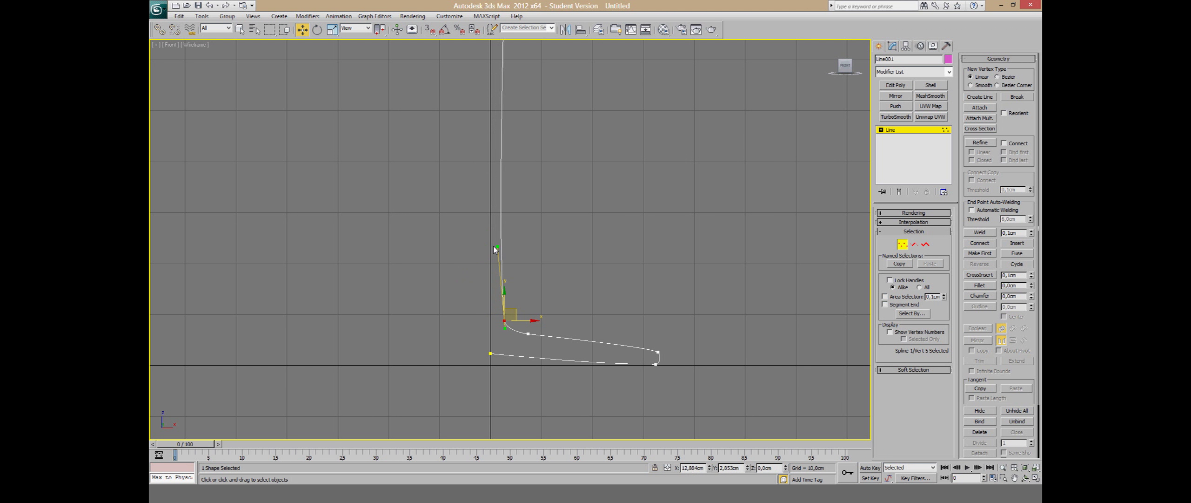
Step: Reshape the bowl's bend and top-vertex curves, then select both rim vertices
mouse_move(534, 215)
middle_down()
mouse_move(532, 205)
mouse_move(534, 273)
middle_up()
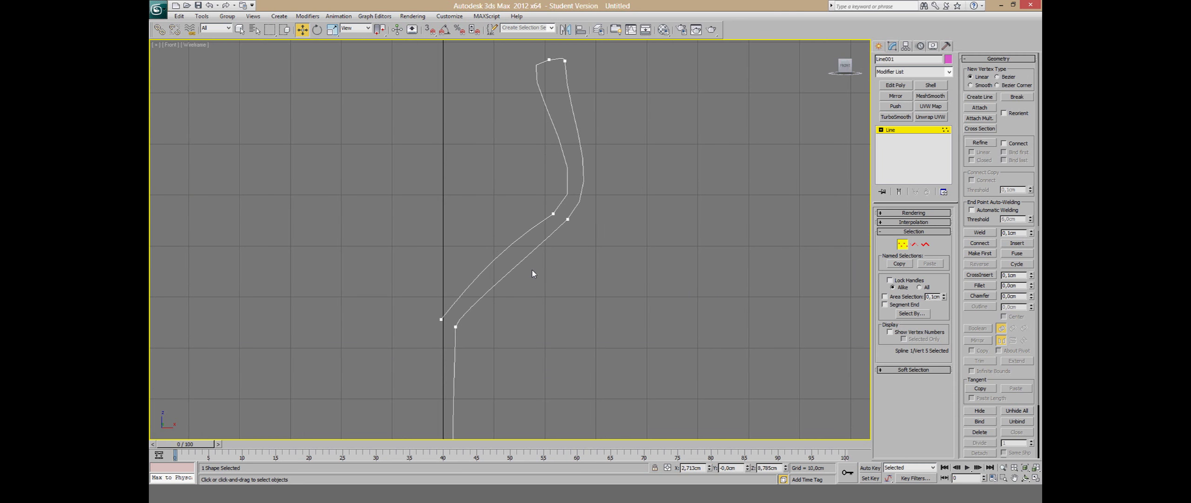
click(554, 214)
drag(499, 249, 510, 262)
middle_drag(611, 114, 546, 155)
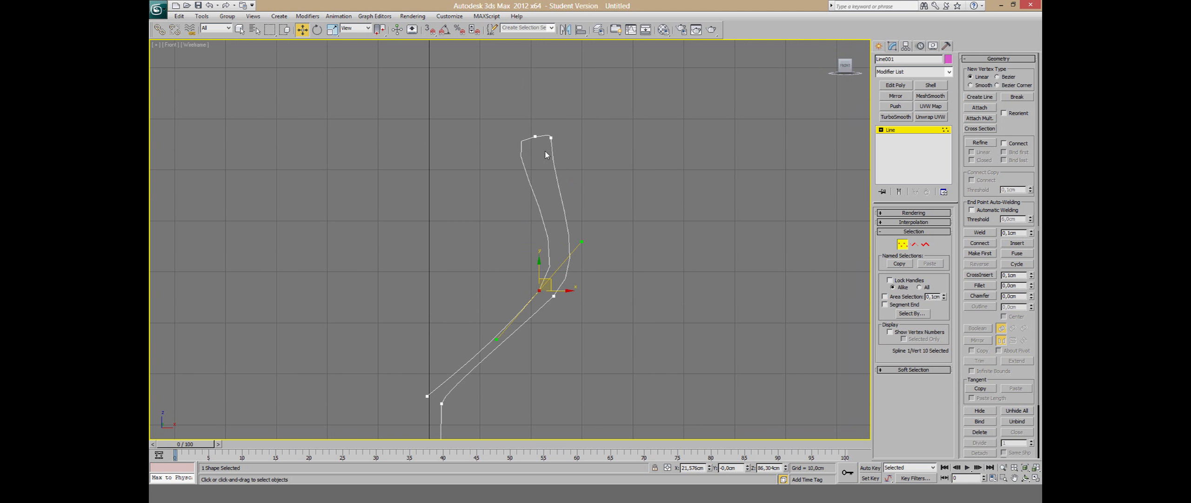
click(535, 137)
drag(486, 134, 540, 199)
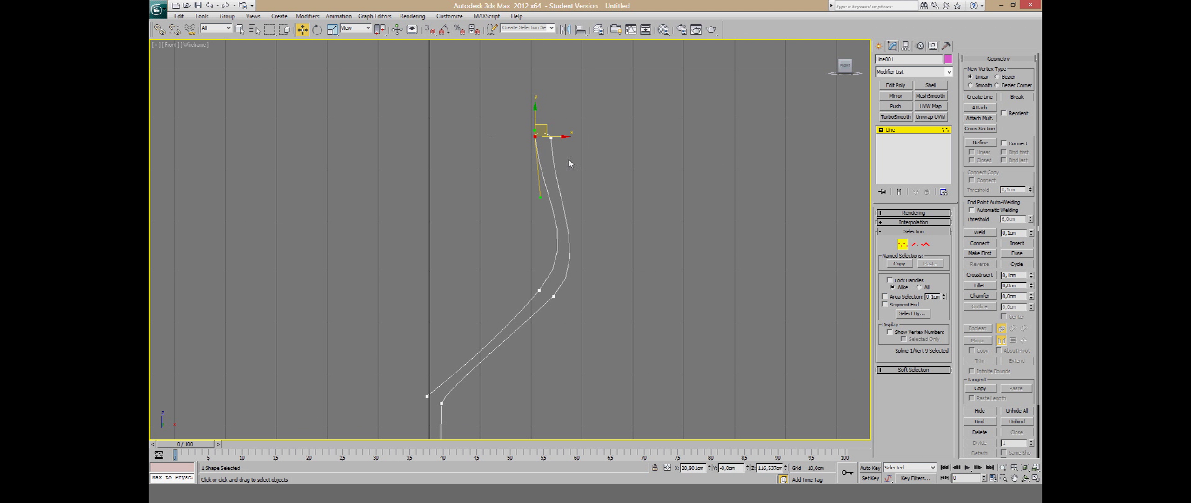
mouse_move(521, 119)
mouse_down()
mouse_move(593, 155)
mouse_move(594, 97)
mouse_up()
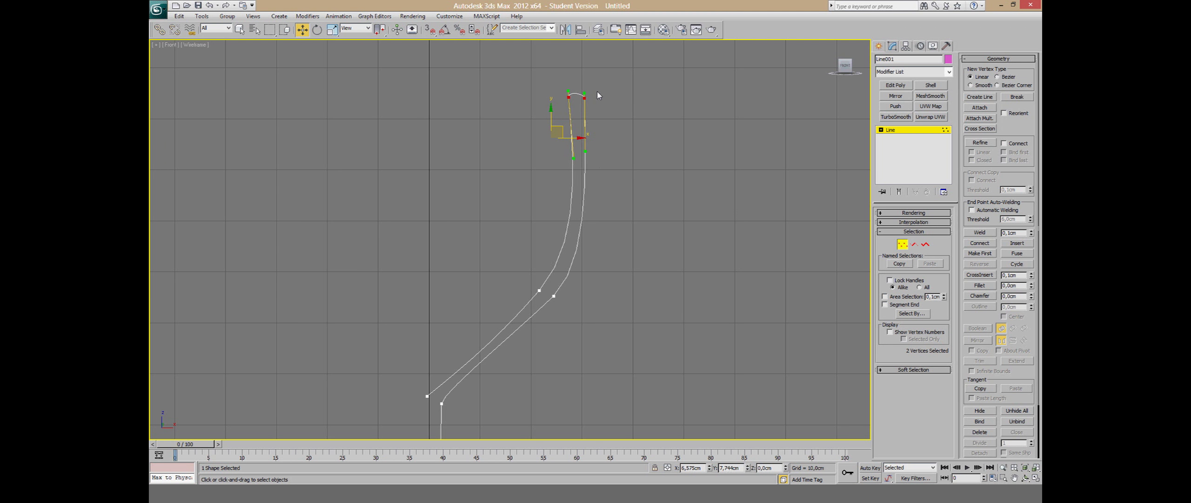
Step: Reframe the whole spline and set a stem vertex's X position to 0
middle_drag(597, 91, 606, 28)
scroll(511, 204, down, 3)
middle_drag(575, 311, 583, 253)
scroll(583, 252, down, 3)
scroll(585, 242, up, 2)
scroll(582, 257, up, 4)
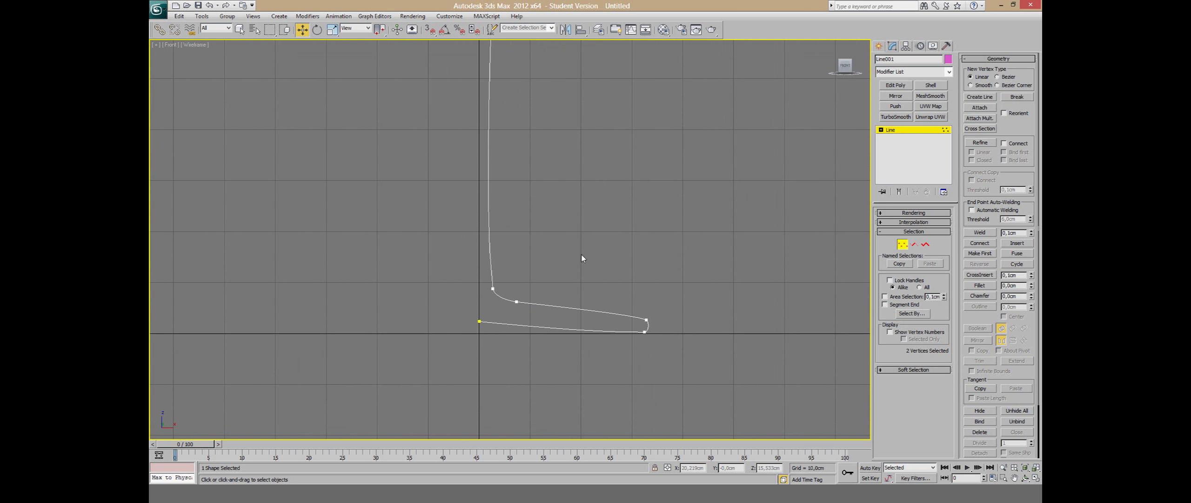
middle_drag(568, 206, 571, 359)
scroll(558, 239, down, 3)
middle_drag(559, 240, 577, 287)
scroll(491, 293, up, 2)
click(496, 289)
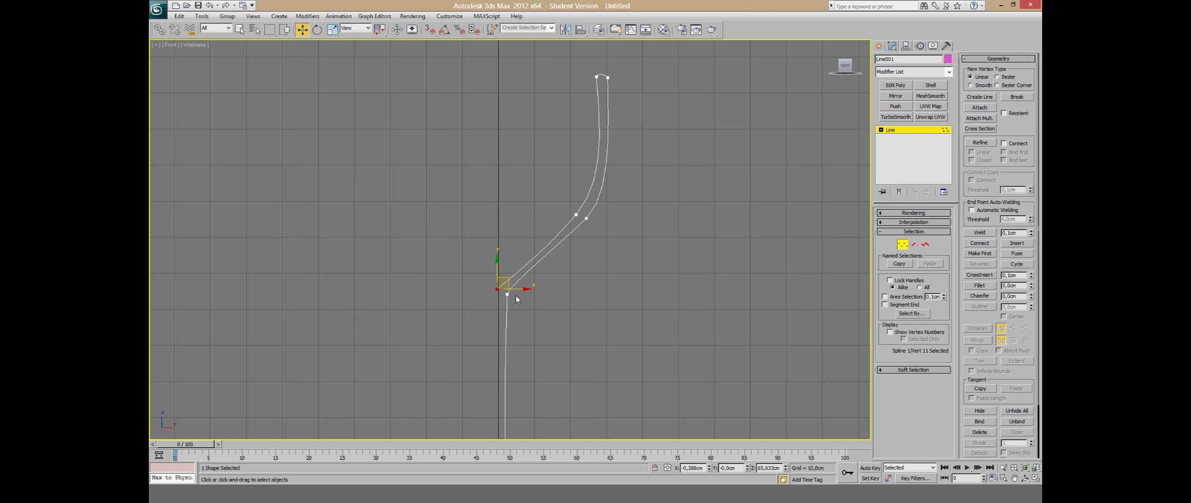
right_click(710, 469)
Step: Exit Vertex mode on Line001 and zoom out
click(902, 245)
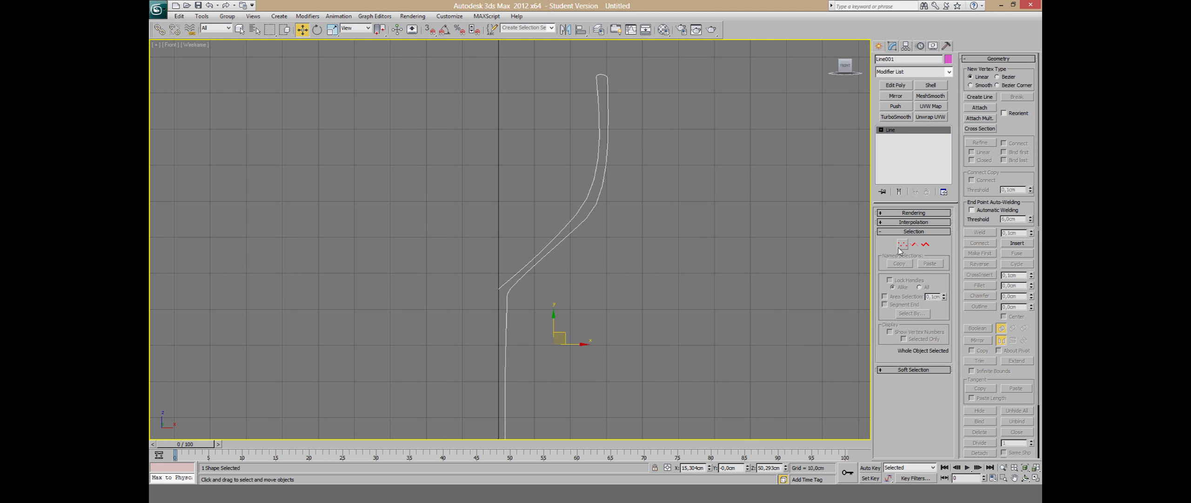
scroll(692, 177, down, 2)
scroll(691, 177, down, 2)
scroll(628, 260, down, 1)
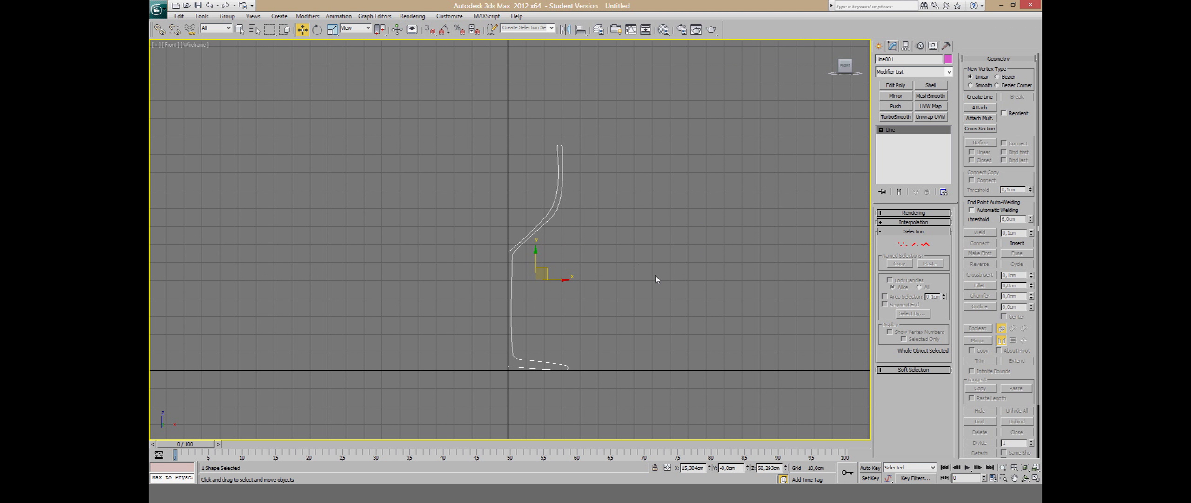
Step: Maximize the Perspective view and frame the whole glass profile in it
key(alt+w)
right_click(677, 311)
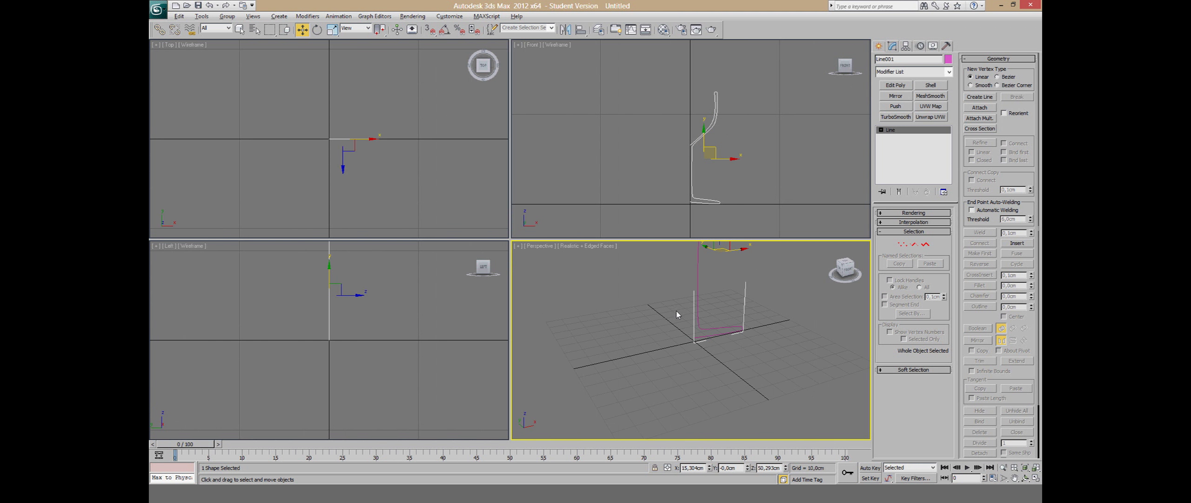
key(alt+w)
scroll(571, 250, up, 2)
scroll(572, 250, up, 2)
scroll(573, 265, down, 2)
scroll(577, 298, down, 1)
middle_drag(578, 370, 584, 330)
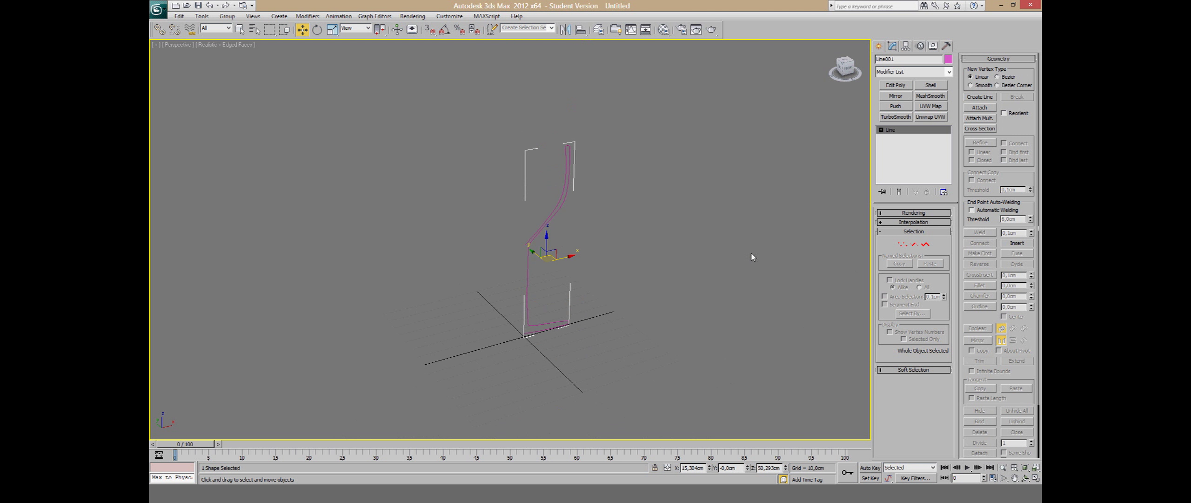
click(949, 72)
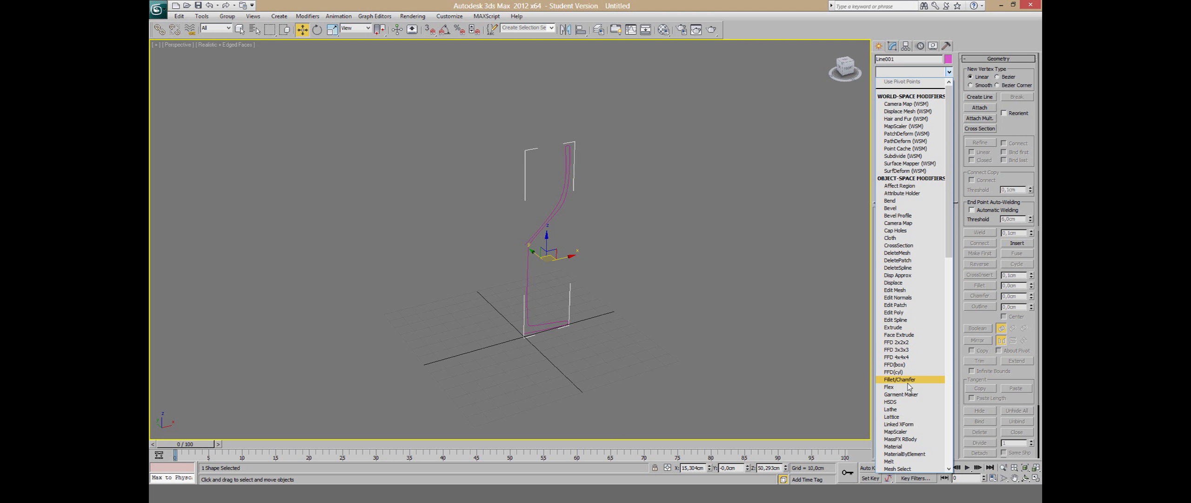
Step: Apply a Lathe modifier with Y direction and set the lathe Axis X position to 0
click(891, 409)
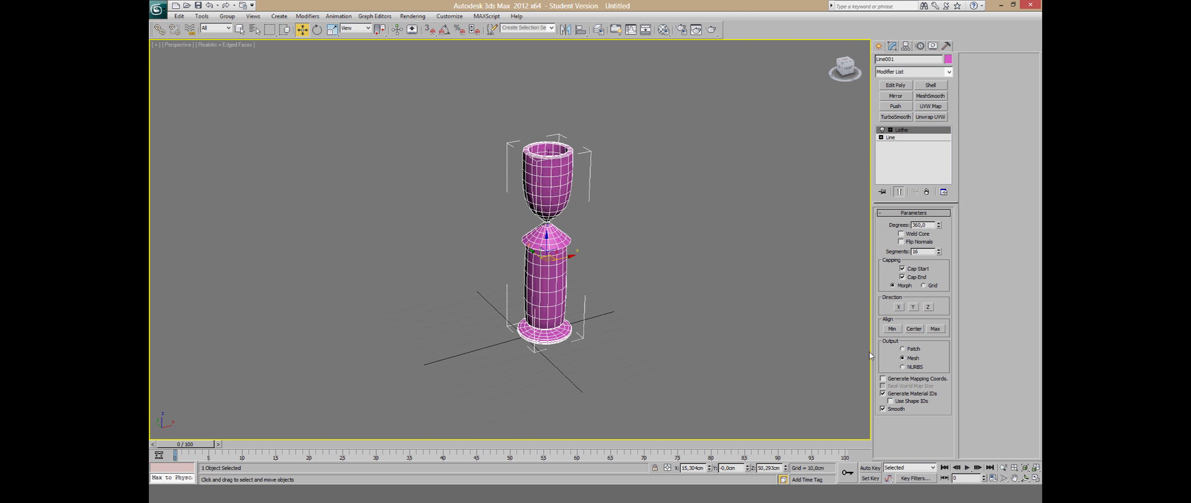
click(899, 307)
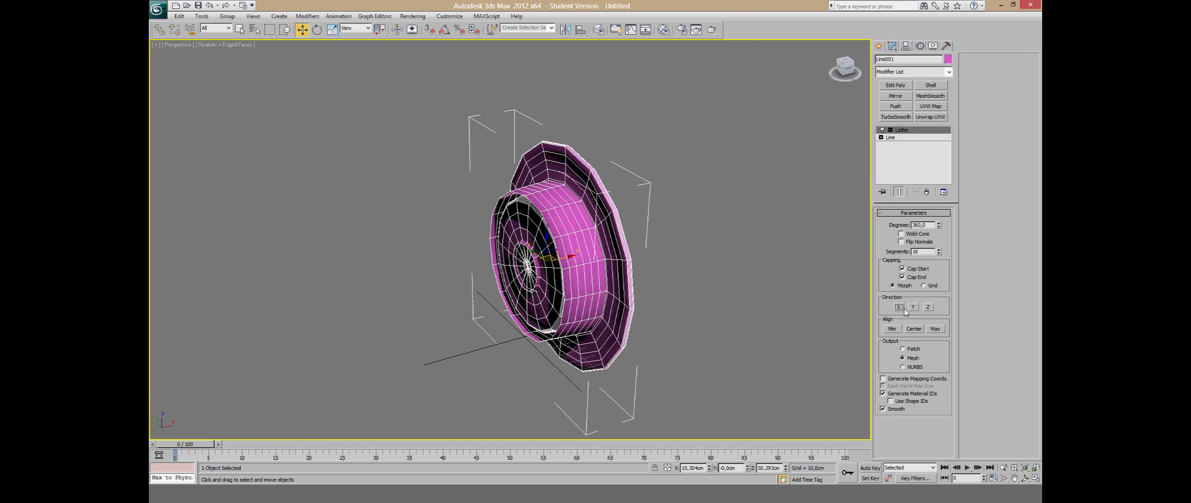
click(913, 306)
click(928, 306)
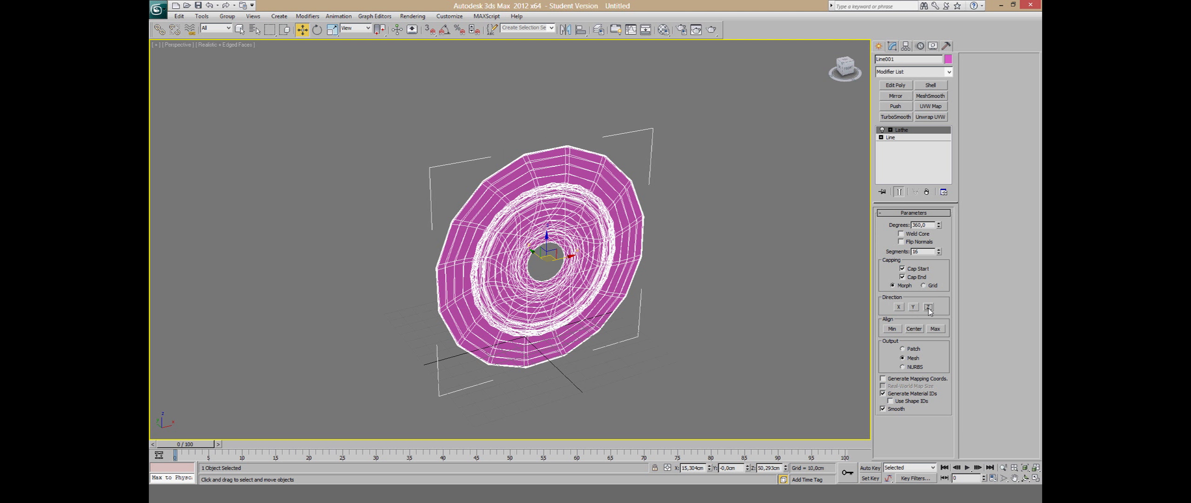
click(913, 307)
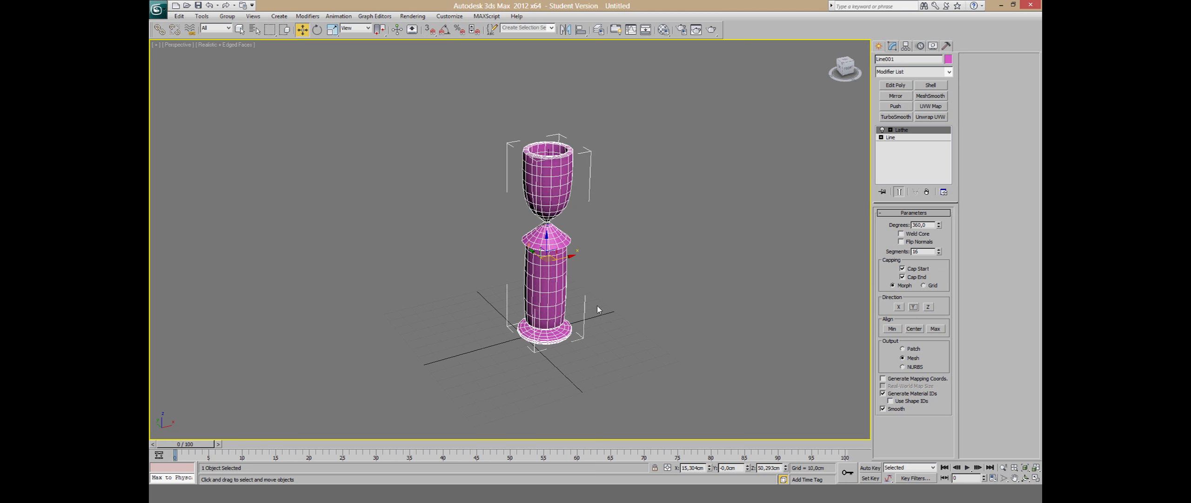
click(907, 131)
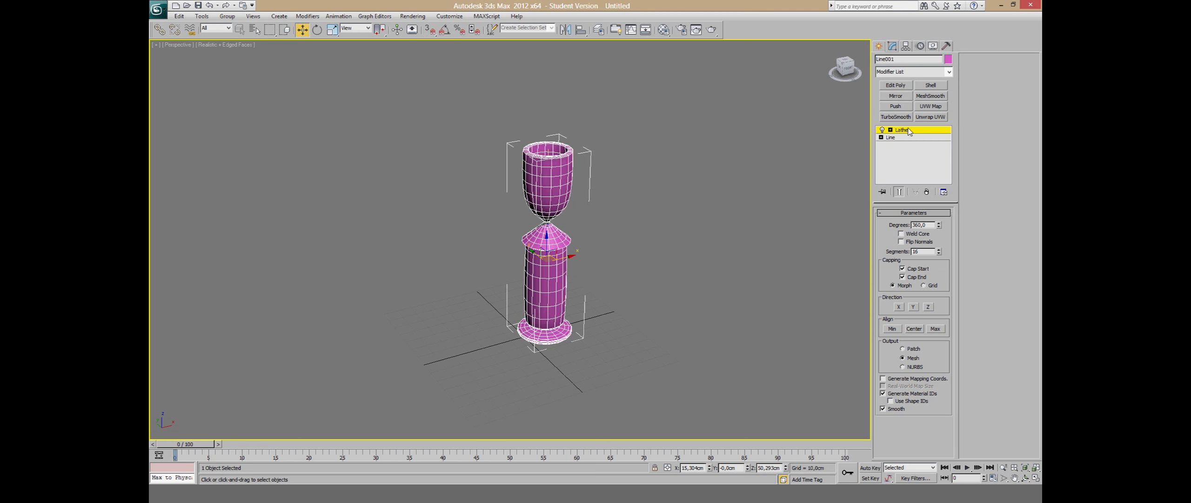
right_click(711, 468)
Step: Zero the Lathe axis Z position, then delete the Lathe modifier from Line001
right_click(786, 469)
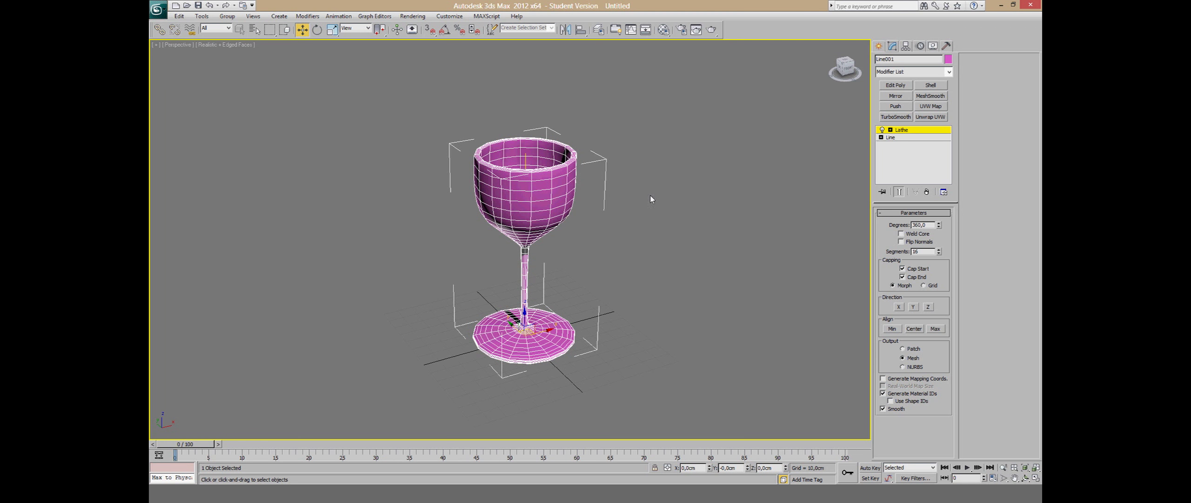
click(901, 130)
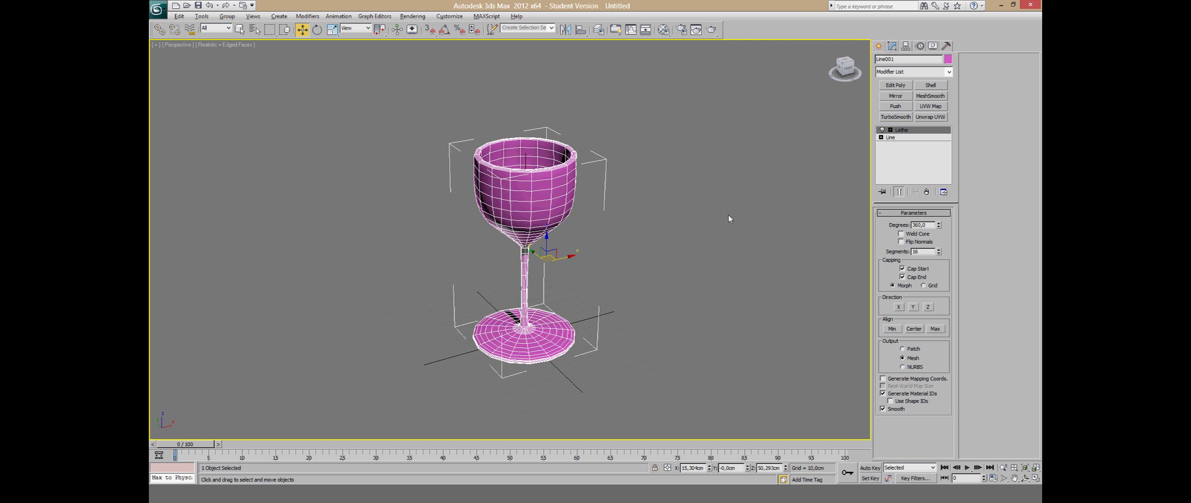
mouse_move(585, 193)
alt+middle_down()
mouse_move(683, 251)
mouse_move(776, 232)
mouse_move(731, 187)
mouse_move(678, 221)
mouse_move(724, 230)
alt+middle_up()
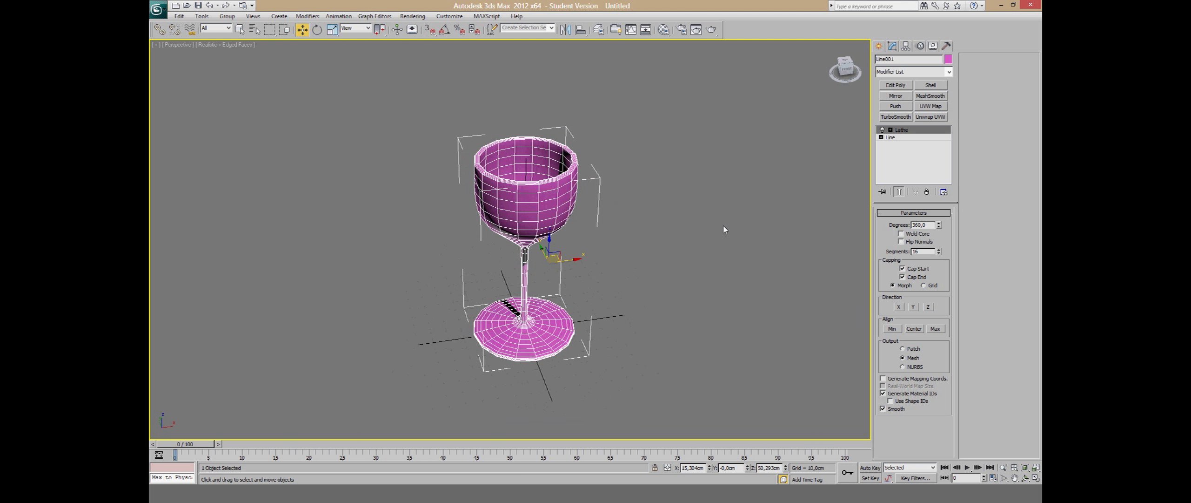
click(927, 192)
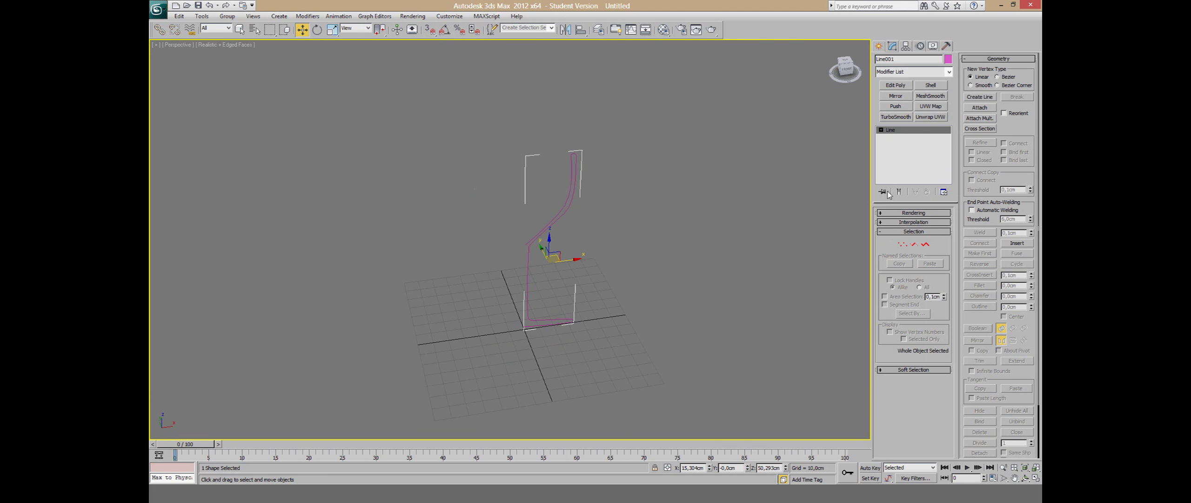
Step: With Affect Pivot Only on, move Line001's pivot to X 0 and Z 0
click(907, 47)
click(914, 105)
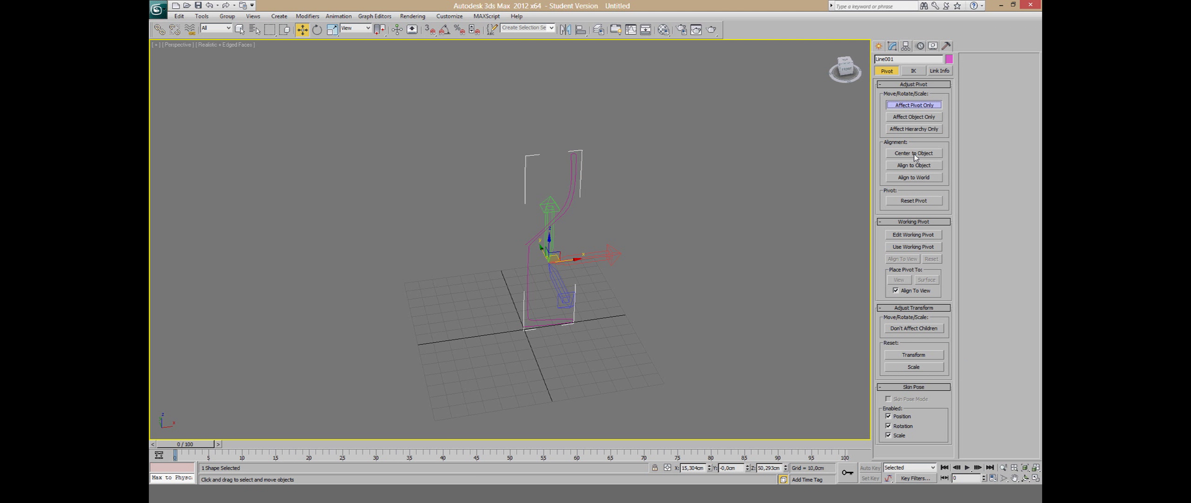
right_click(708, 470)
right_click(786, 467)
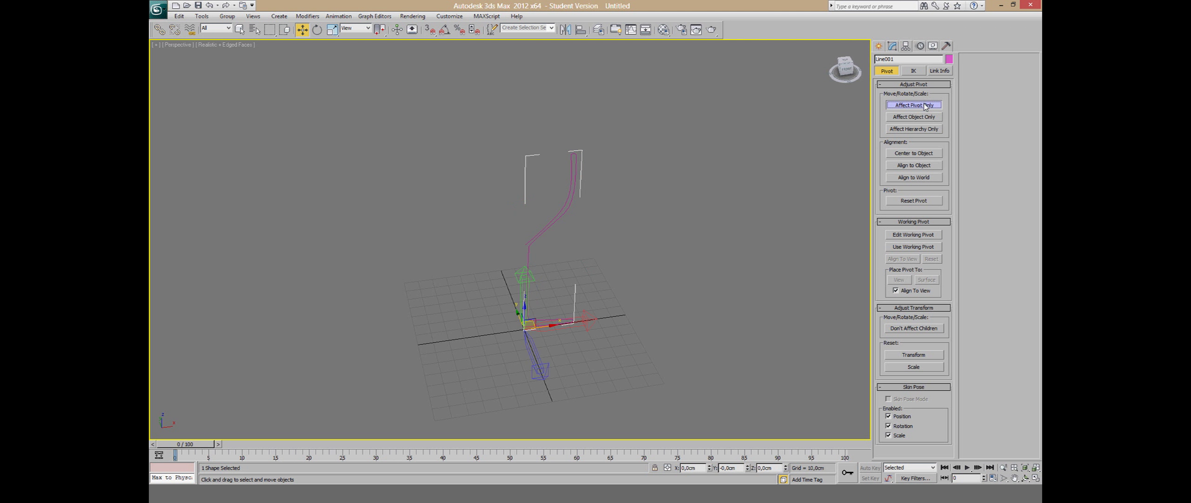
Step: Reapply the Lathe modifier to Line001 to form the wine glass
click(892, 46)
click(946, 73)
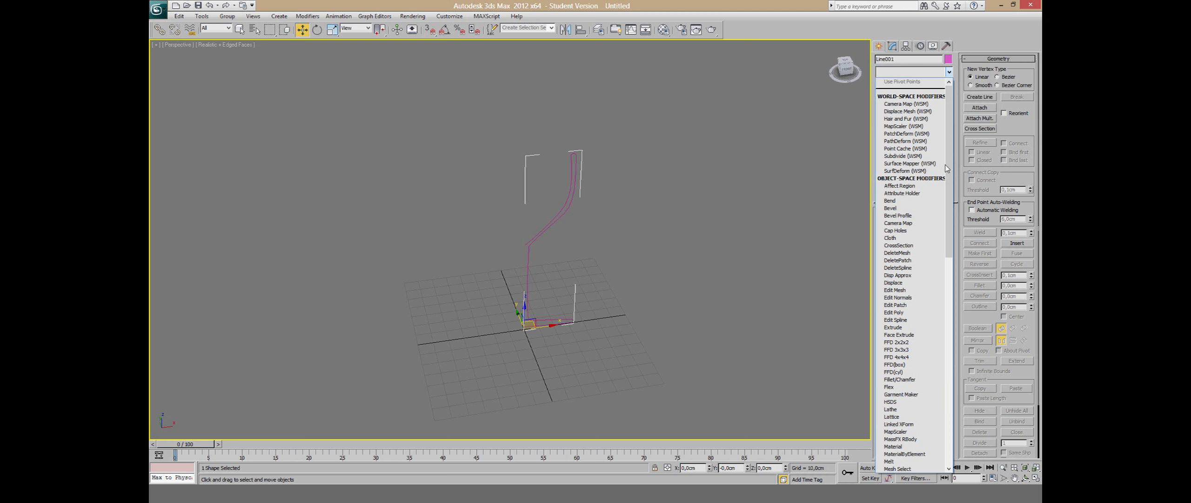
scroll(910, 326, down, 2)
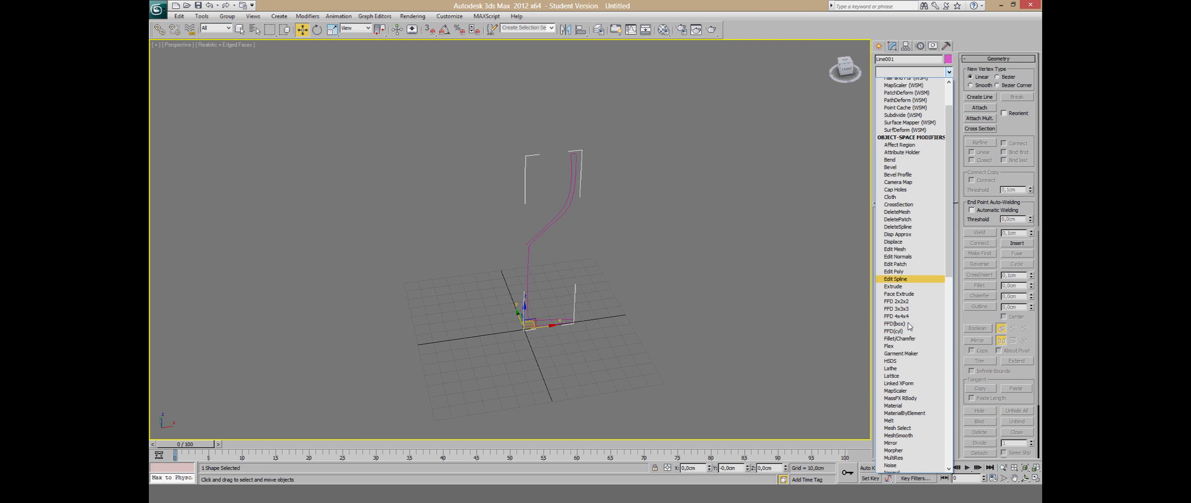
click(900, 368)
alt+middle_drag(580, 305, 592, 307)
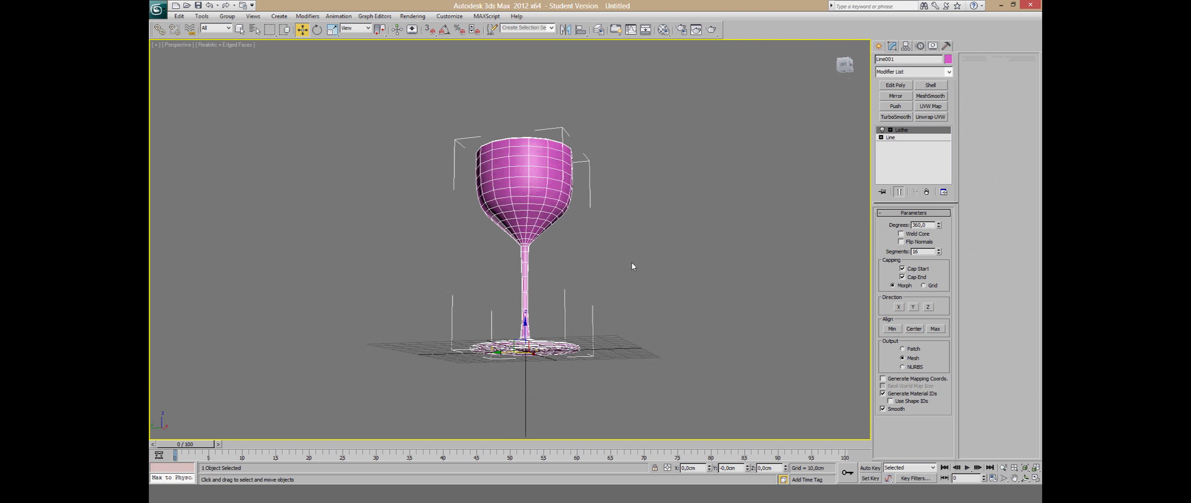
Step: Drop to the Line level and frame the bare spline profile
click(890, 138)
scroll(619, 248, up, 3)
mouse_move(620, 250)
alt+middle_down()
mouse_move(683, 255)
mouse_move(683, 235)
alt+middle_up()
scroll(683, 234, down, 3)
scroll(671, 245, up, 2)
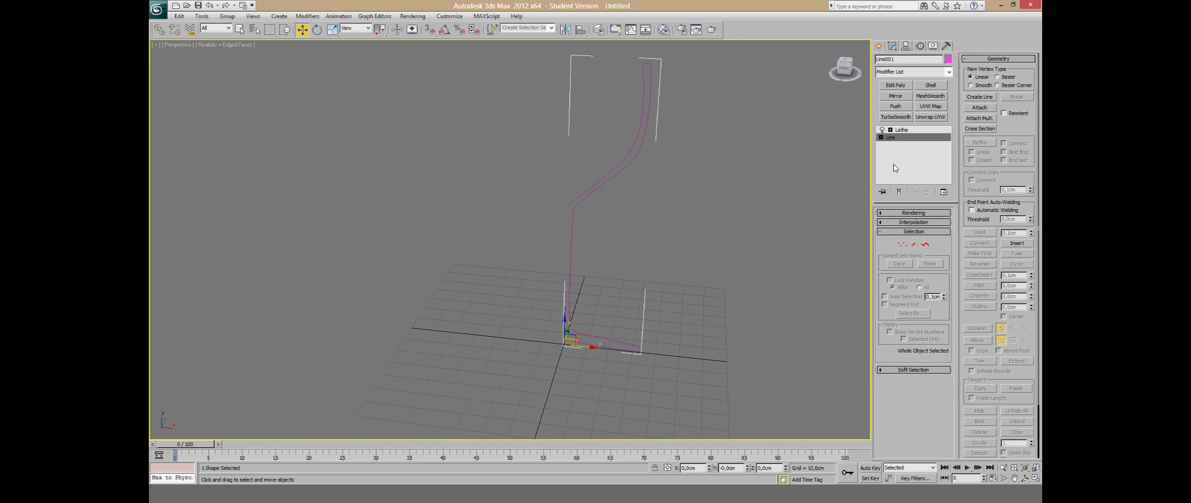
Step: Return to the Lathe level and make the Front viewport active
click(902, 130)
mouse_move(719, 207)
alt+middle_down()
mouse_move(811, 214)
mouse_move(657, 208)
alt+middle_up()
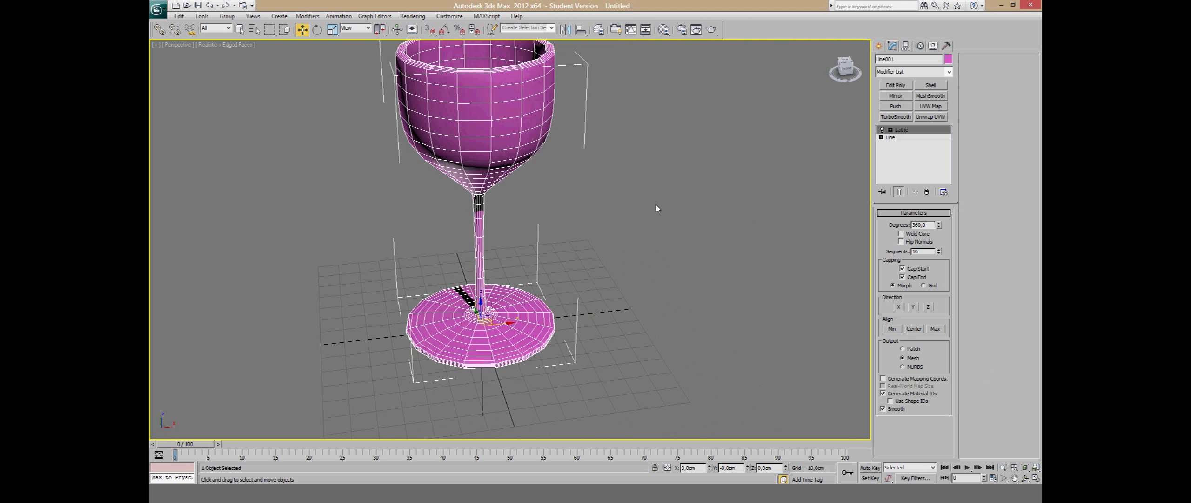
key(alt+w)
right_click(643, 179)
Step: Maximize the Front view, centre and zoom onto the glass, then open its quad menu
key(alt+w)
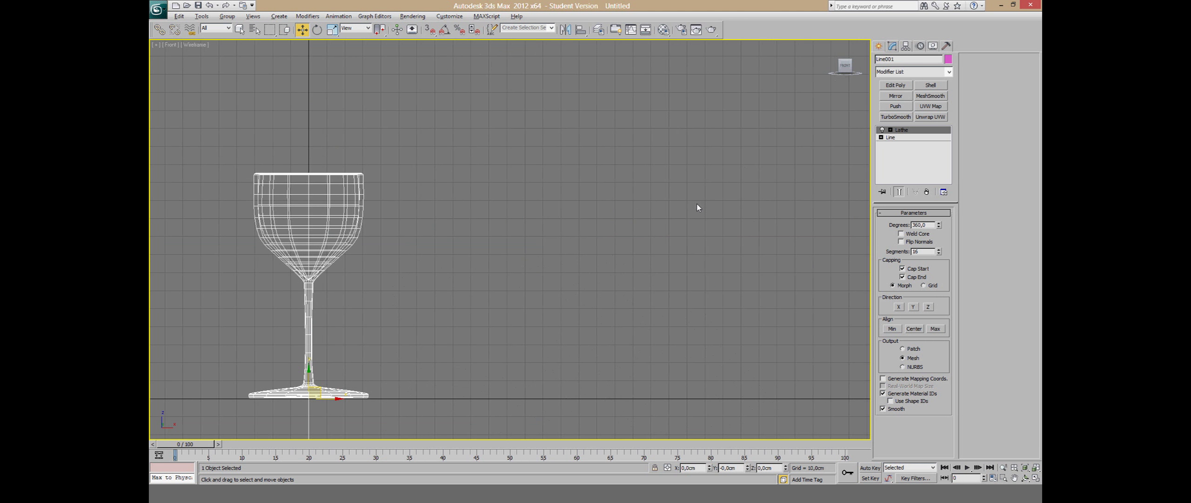
click(878, 45)
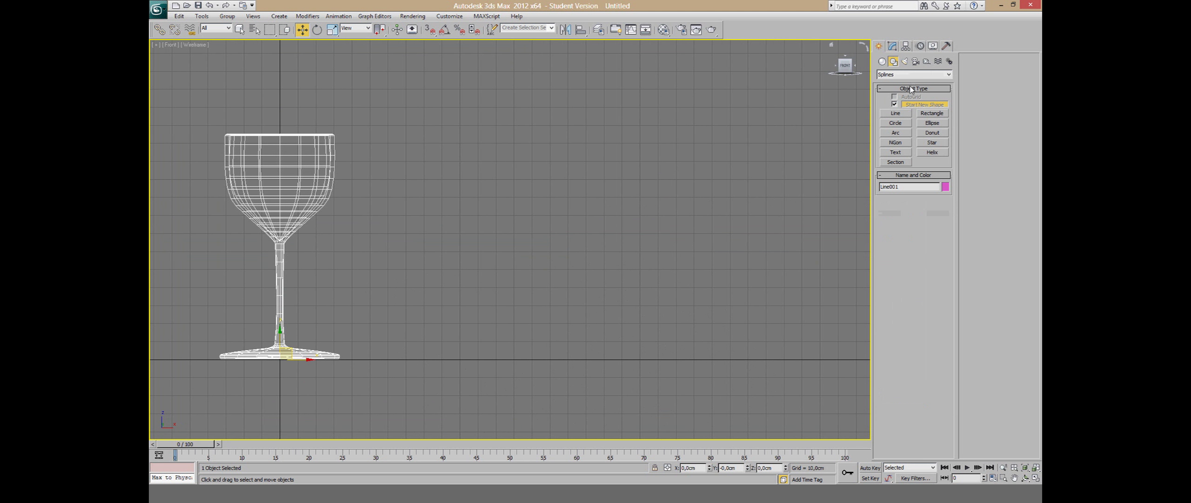
click(896, 113)
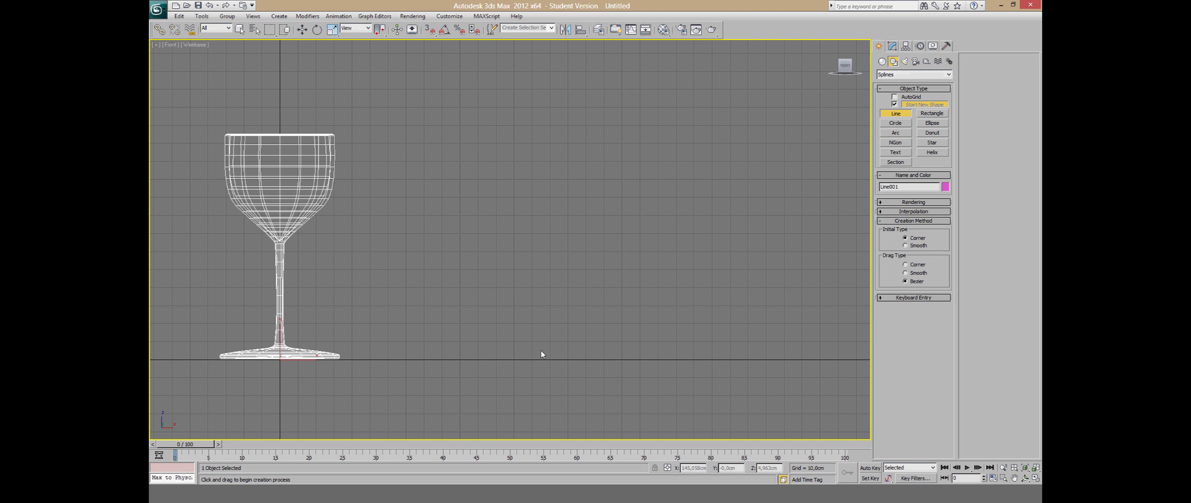
middle_drag(407, 292, 665, 282)
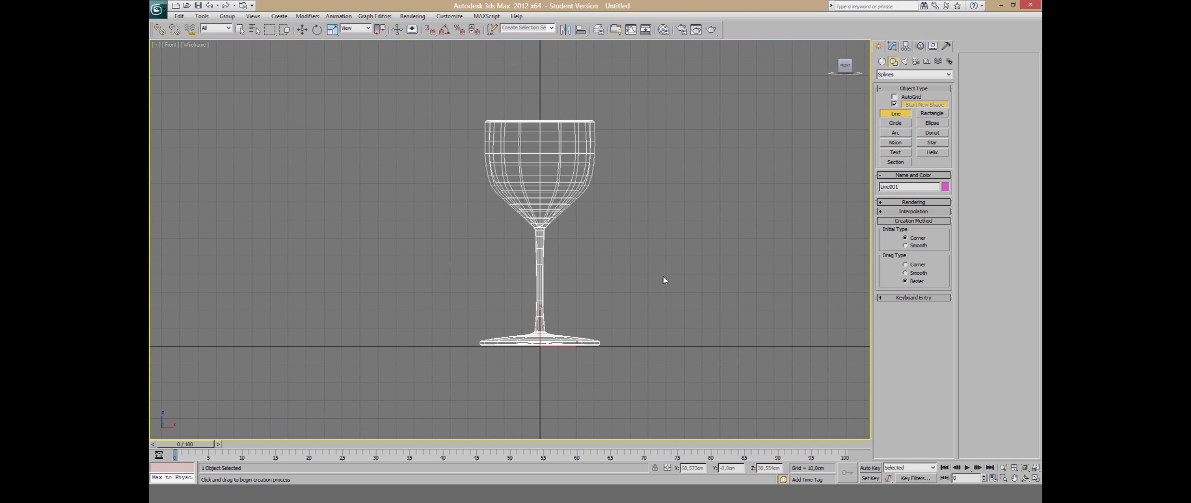
scroll(673, 292, up, 3)
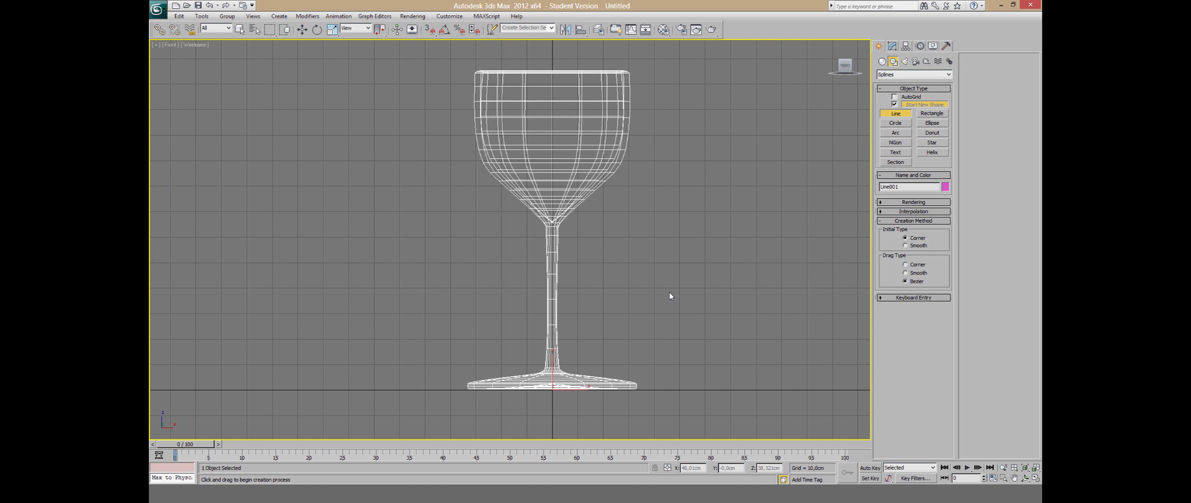
key(w)
right_click(560, 158)
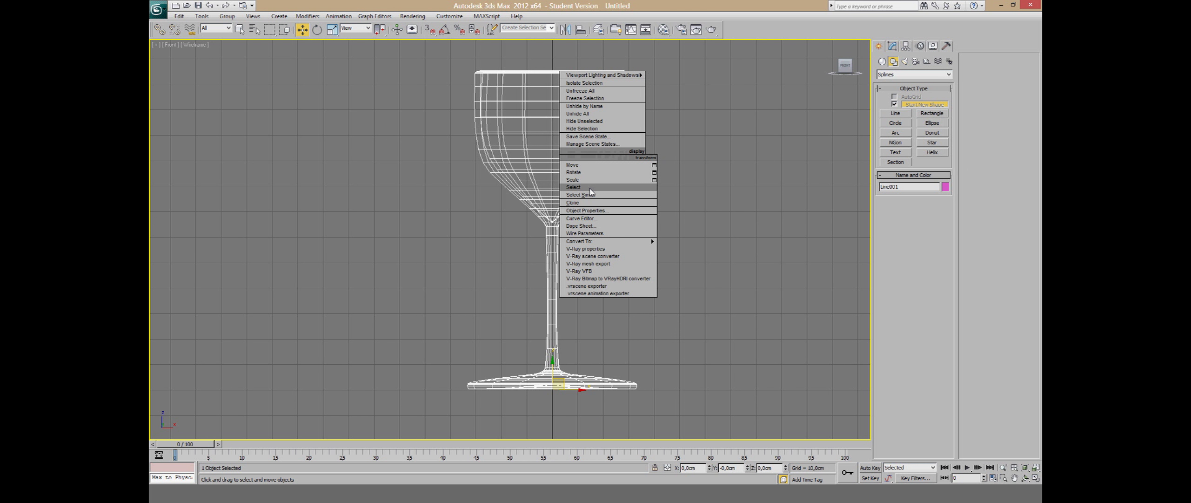
Step: Freeze the wine glass through its Object Properties
click(595, 211)
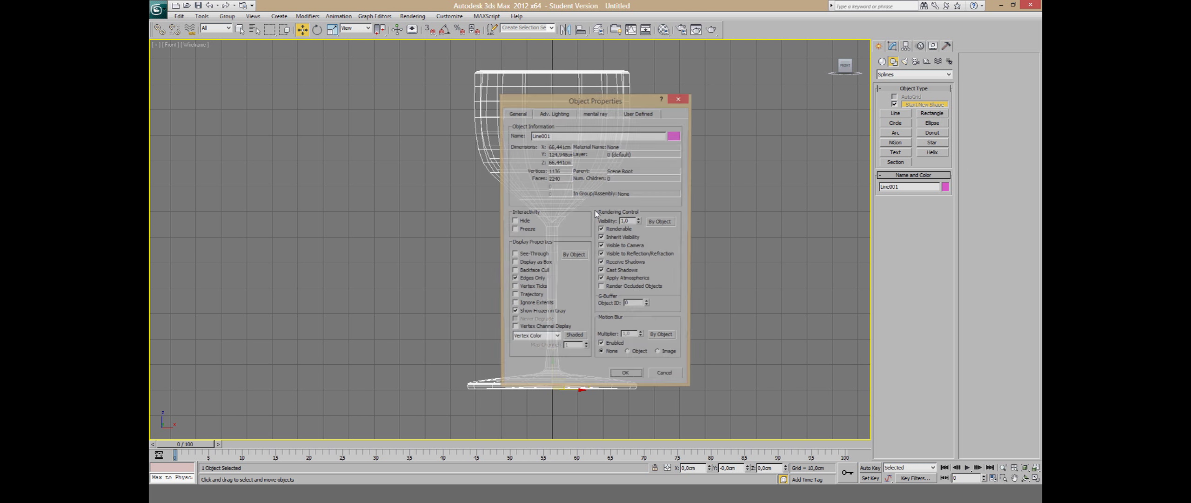
click(525, 230)
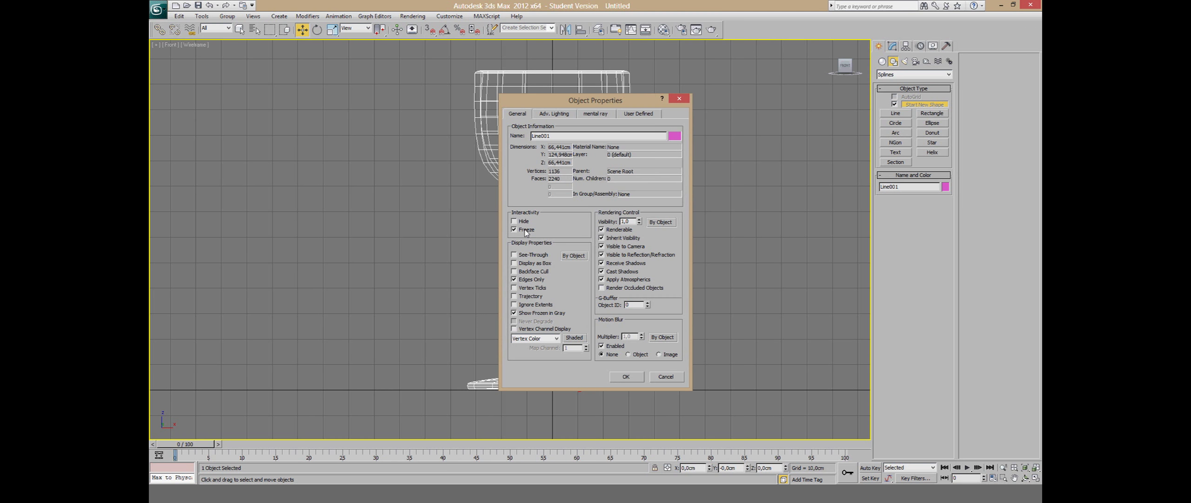
click(637, 379)
middle_drag(666, 181, 667, 210)
Step: Unfreeze the glass, select Line001, and freeze it again via Object Properties
right_click(602, 191)
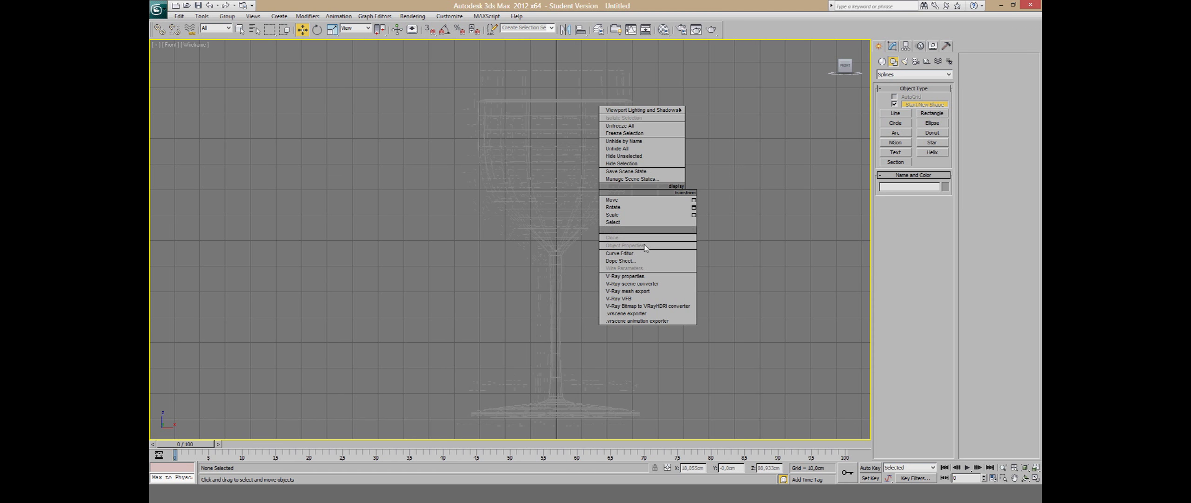
click(635, 126)
click(594, 148)
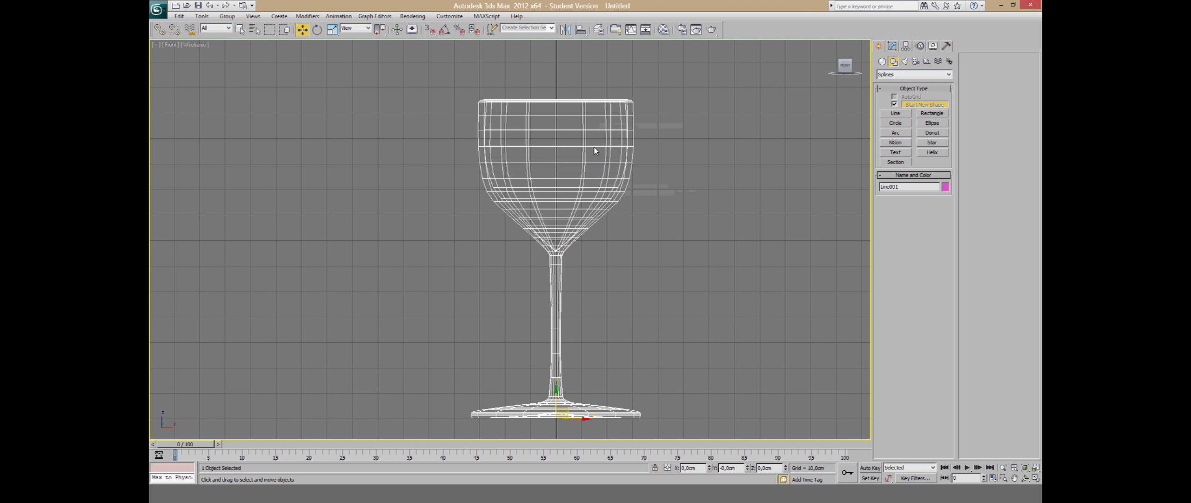
right_click(594, 150)
click(619, 197)
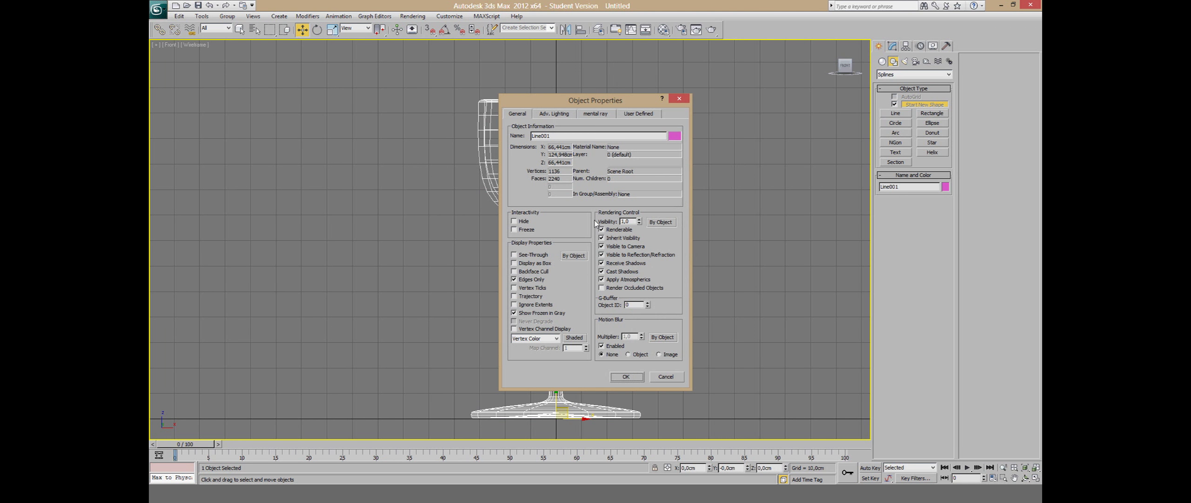
click(523, 231)
click(626, 376)
Step: Start a new line with vertices across the foot and up to the stem top
click(896, 113)
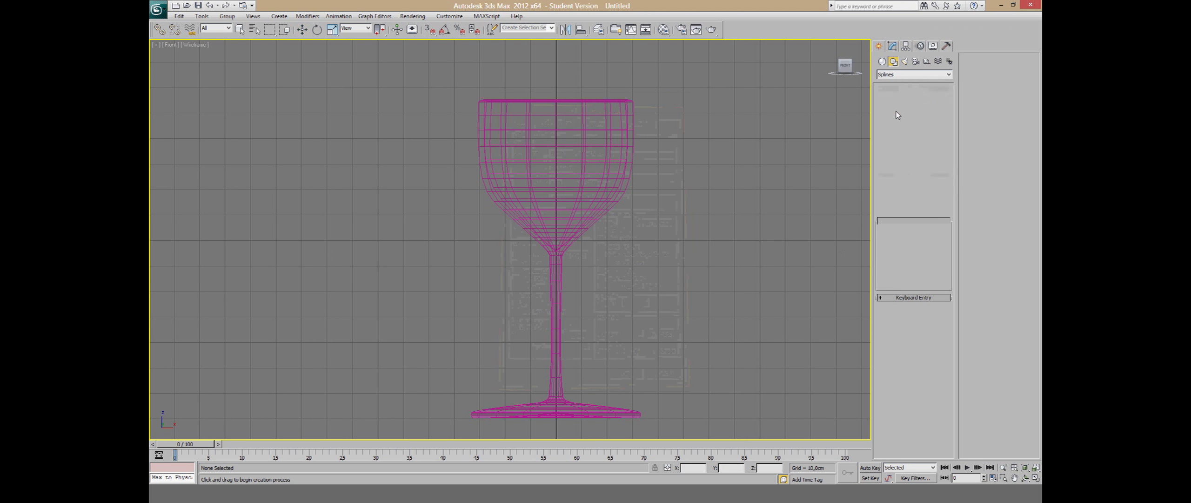
mouse_move(603, 237)
middle_down()
mouse_move(641, 155)
mouse_move(620, 141)
mouse_move(620, 158)
middle_up()
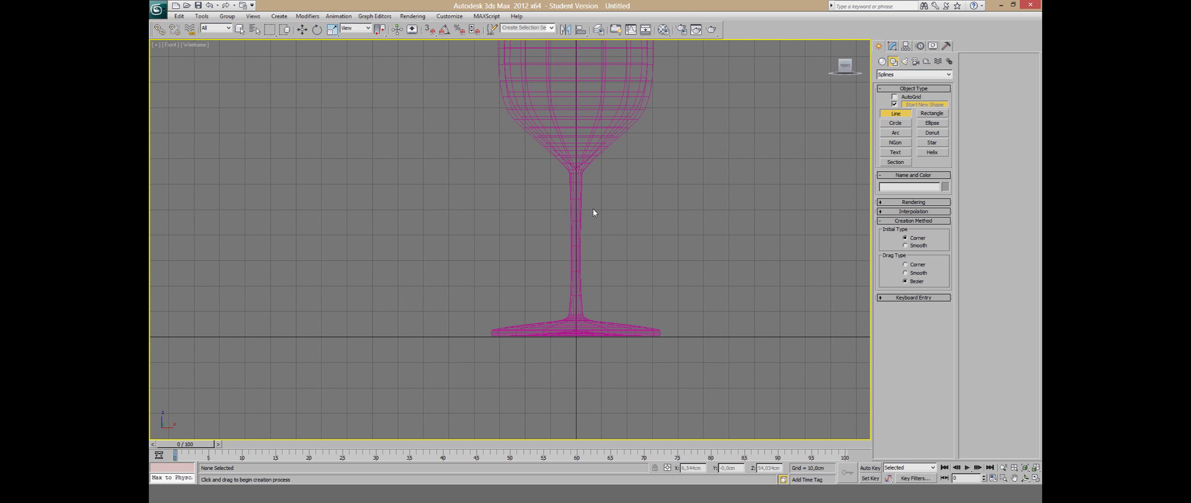
click(577, 333)
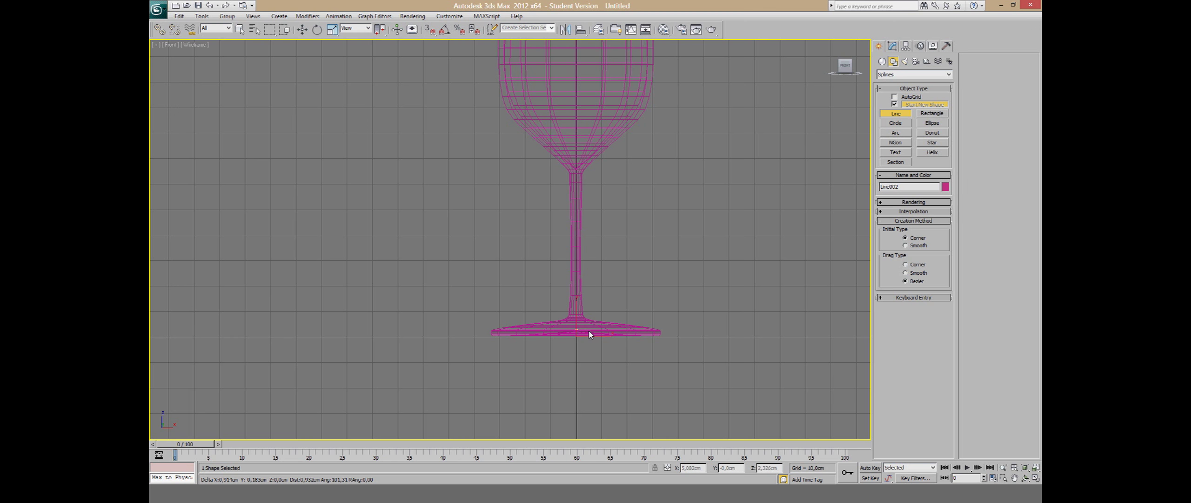
click(657, 336)
click(658, 333)
click(585, 319)
click(582, 187)
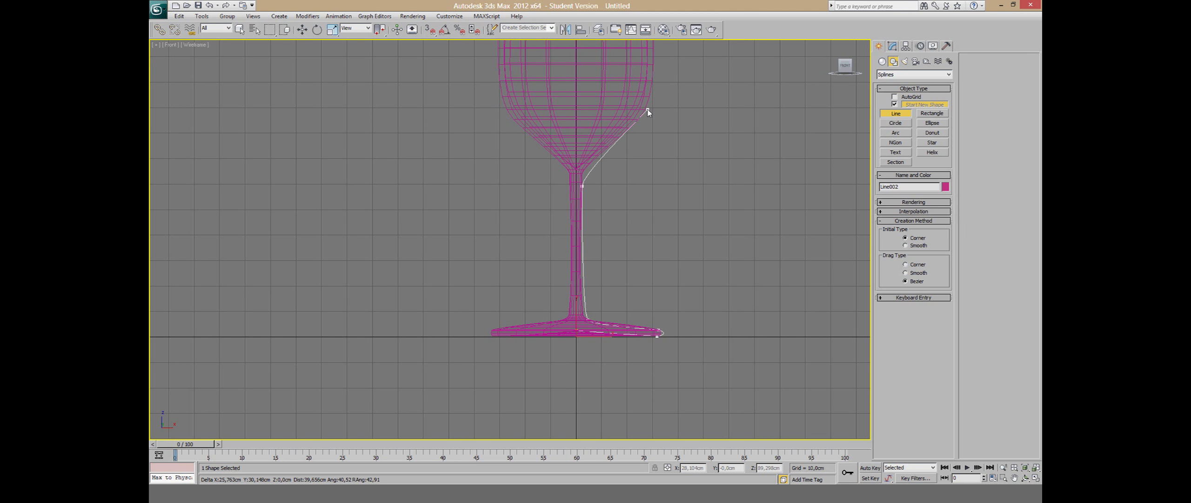
Step: Continue the line with curved vertices up the outer edge of the bowl
click(616, 138)
click(636, 126)
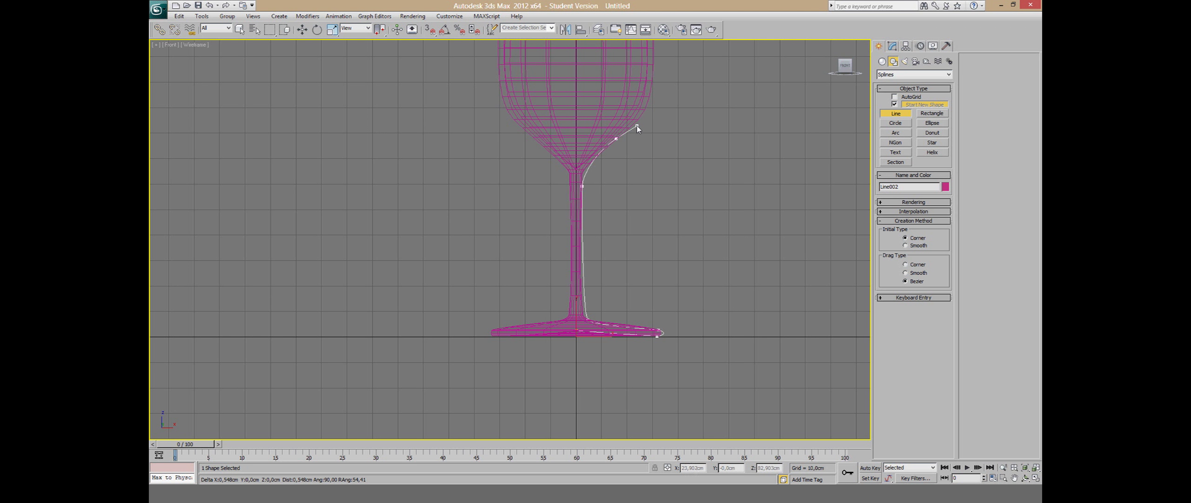
drag(642, 122, 647, 122)
click(654, 52)
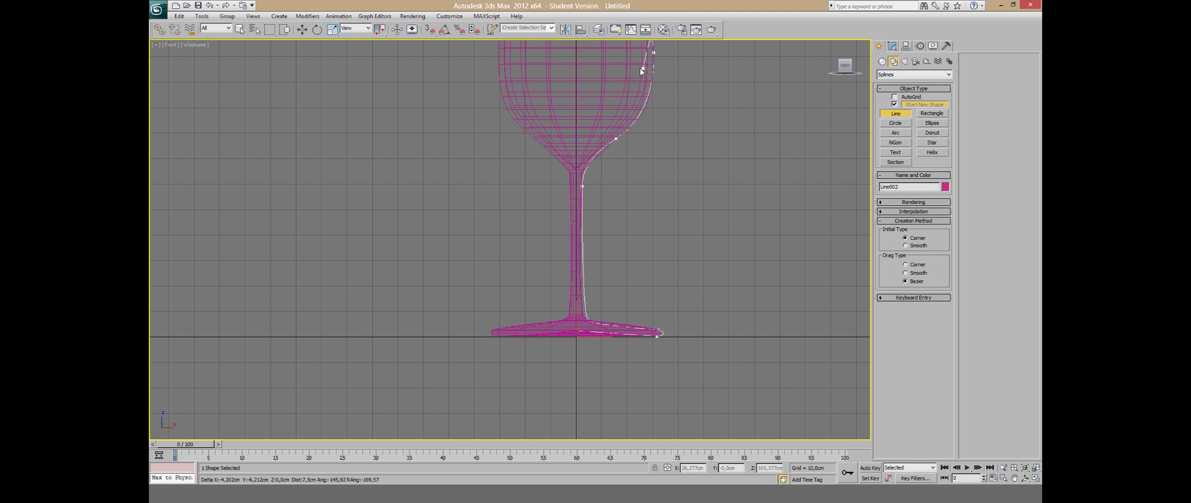
key(z)
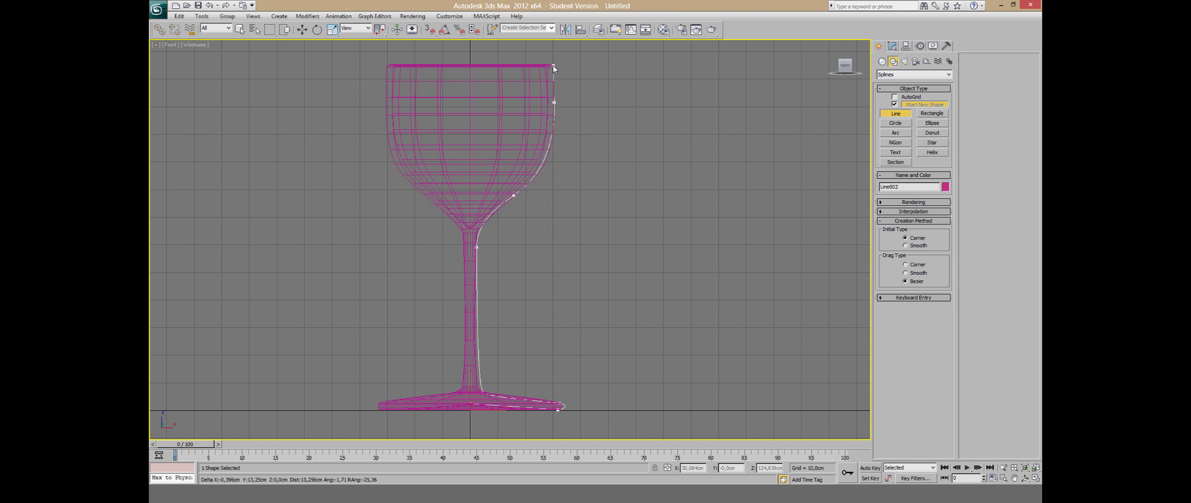
Step: Trace around the rim and down the inner bowl wall to the bowl bottom
click(553, 66)
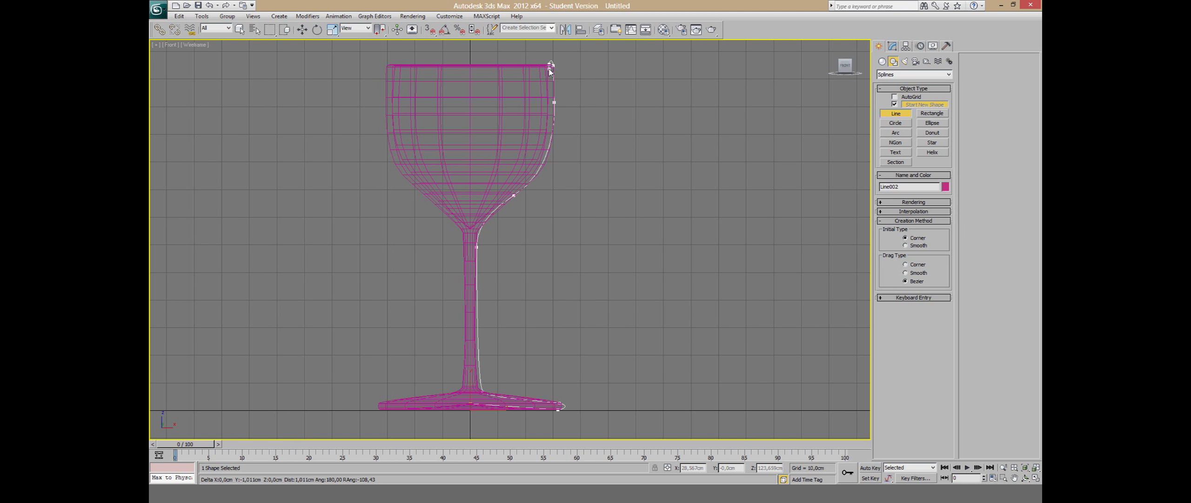
click(552, 103)
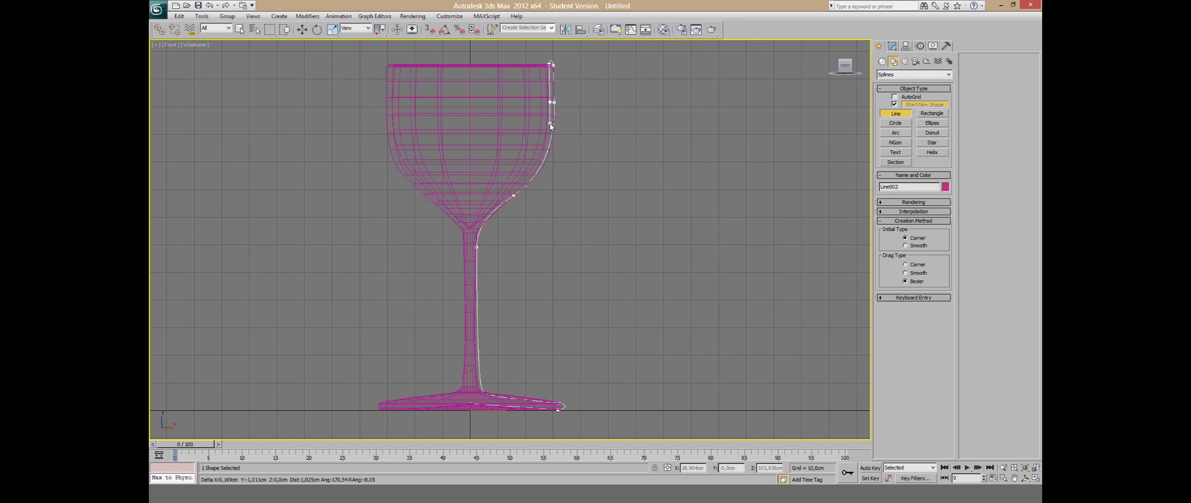
click(511, 192)
drag(509, 196, 491, 206)
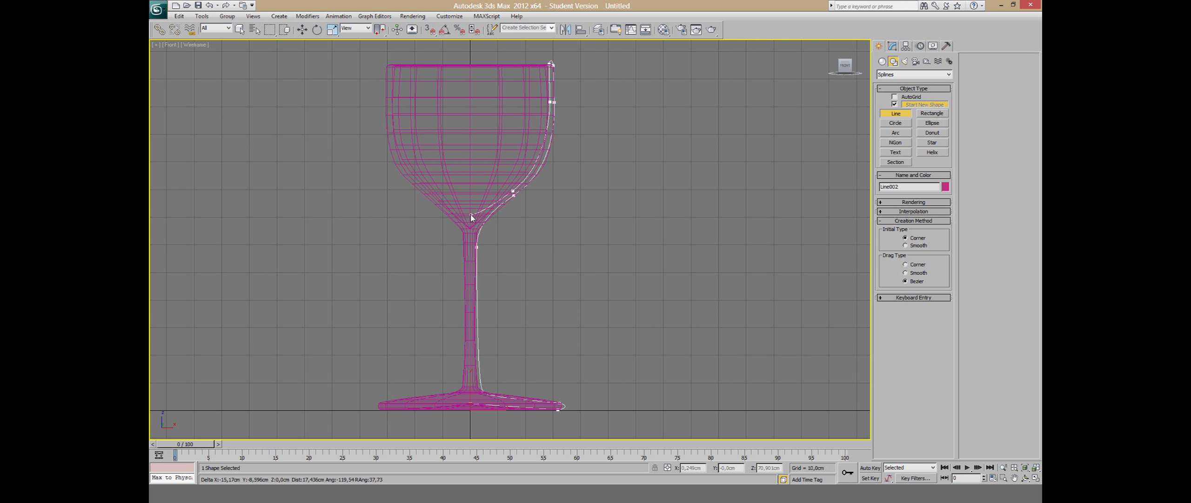
drag(472, 214, 509, 209)
Step: Finish Line002 and set its inner bowl-bottom vertex to X 0 at Vertex level
key(w)
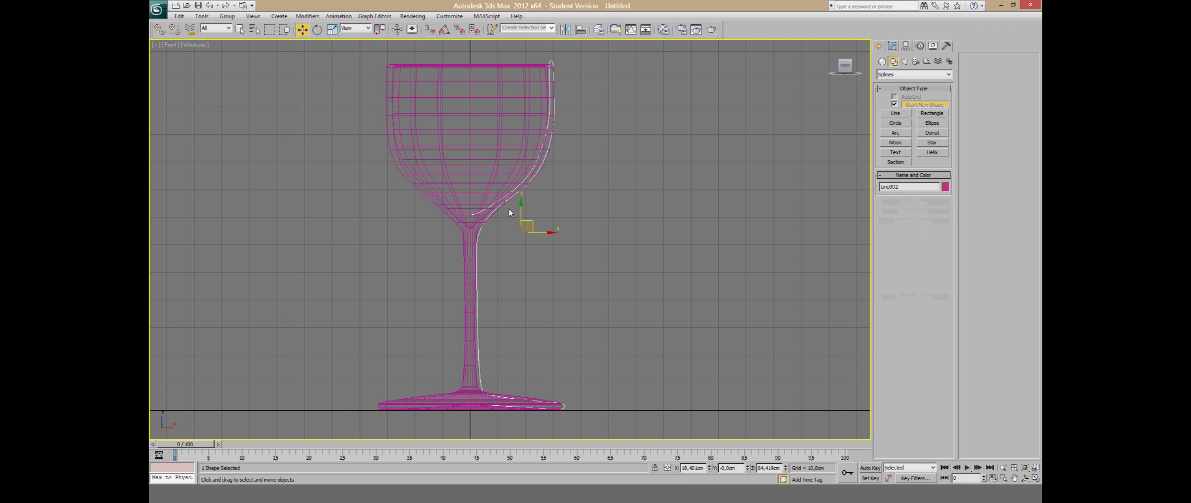
click(892, 45)
click(902, 244)
click(472, 216)
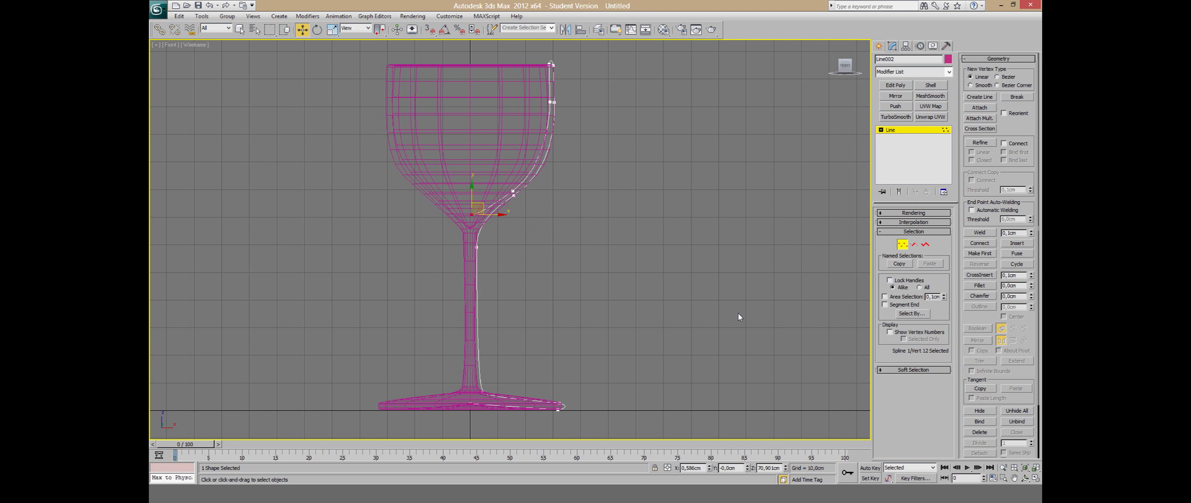
right_click(709, 467)
click(472, 405)
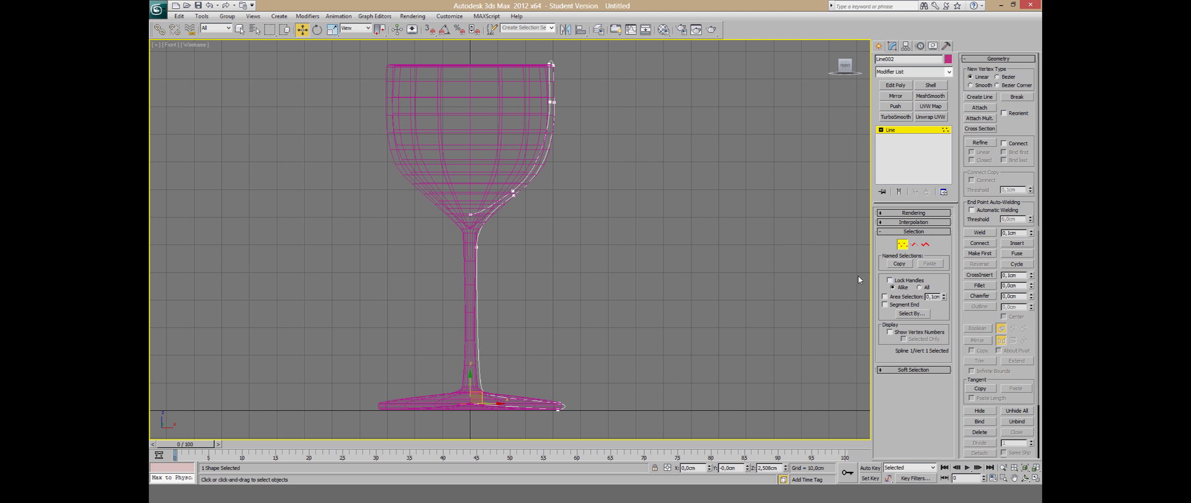
click(903, 244)
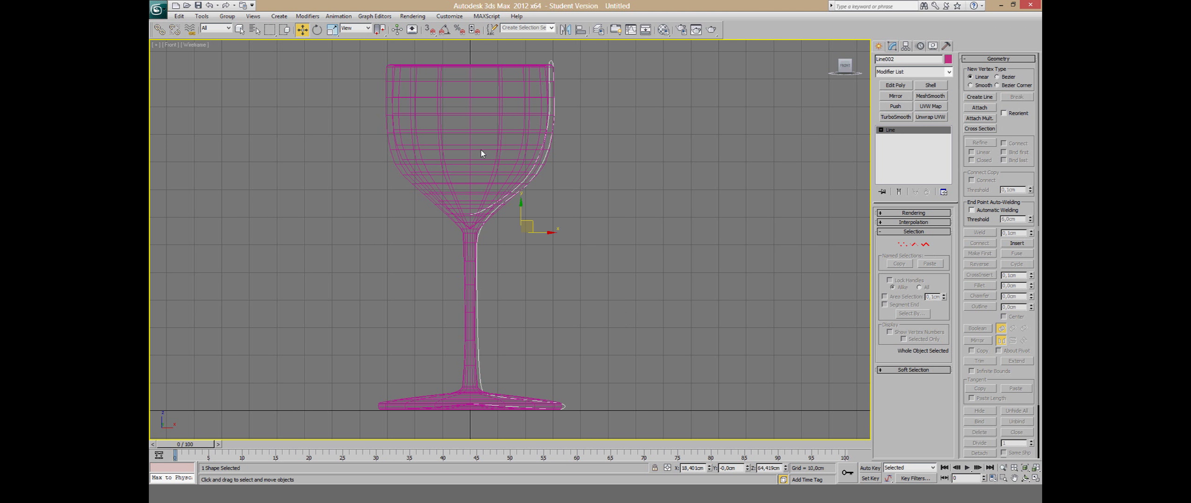
Step: Move Line002's pivot to X 0 using Affect Pivot Only, then return to Modify
click(950, 72)
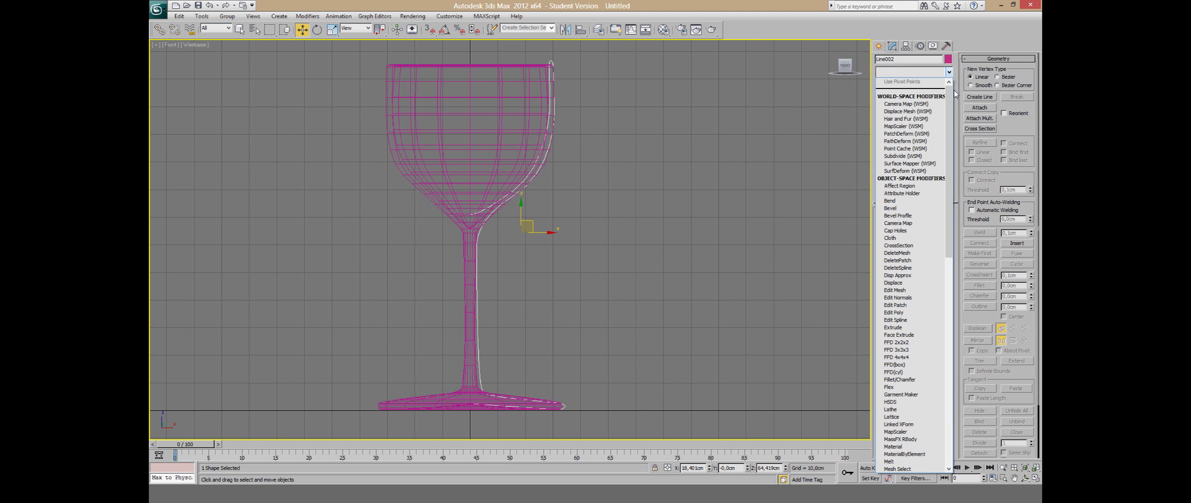
click(905, 47)
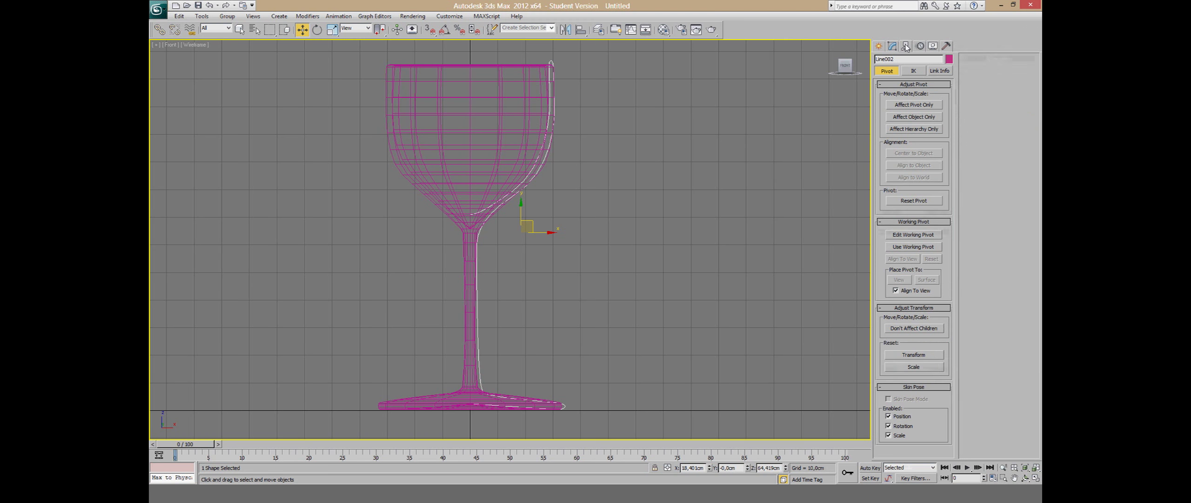
click(919, 108)
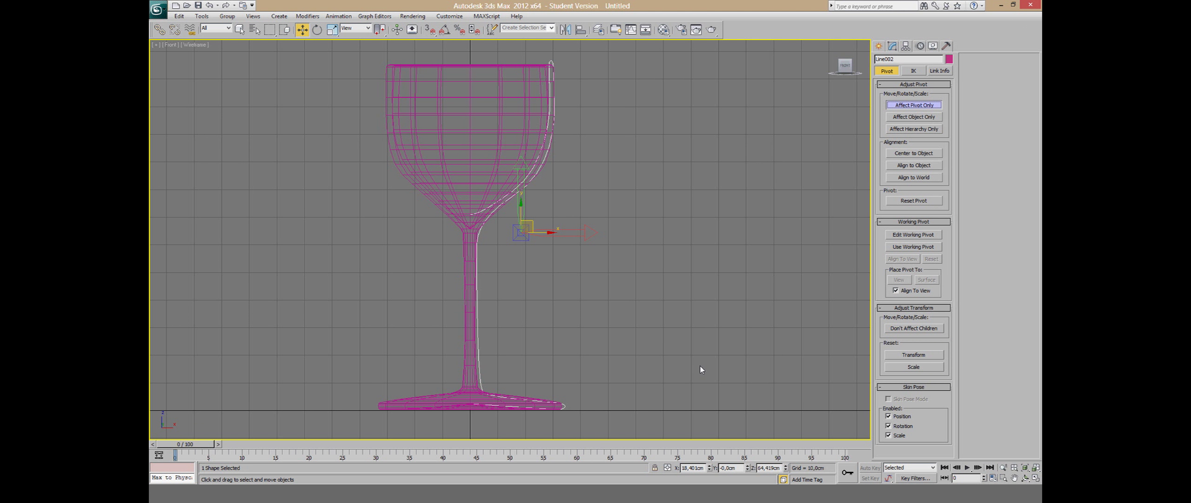
right_click(708, 469)
click(936, 103)
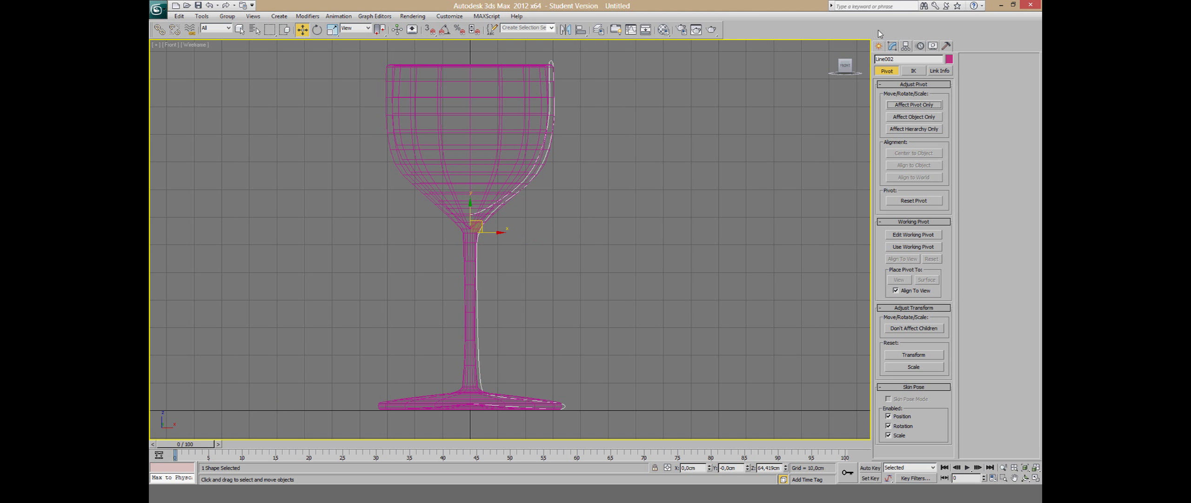
click(893, 45)
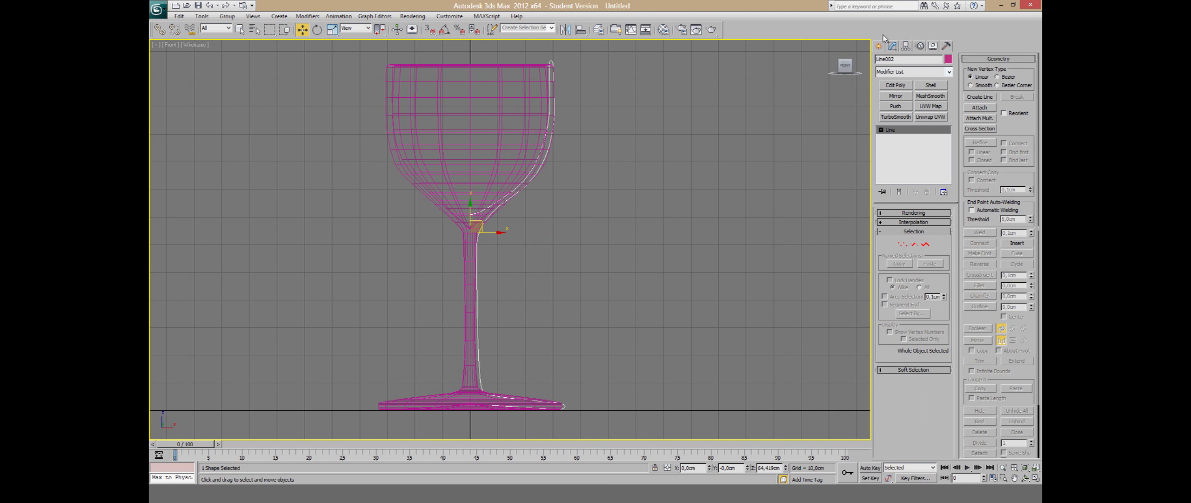
Step: Lathe Line002 into a glass and maximize the Perspective viewport
click(949, 71)
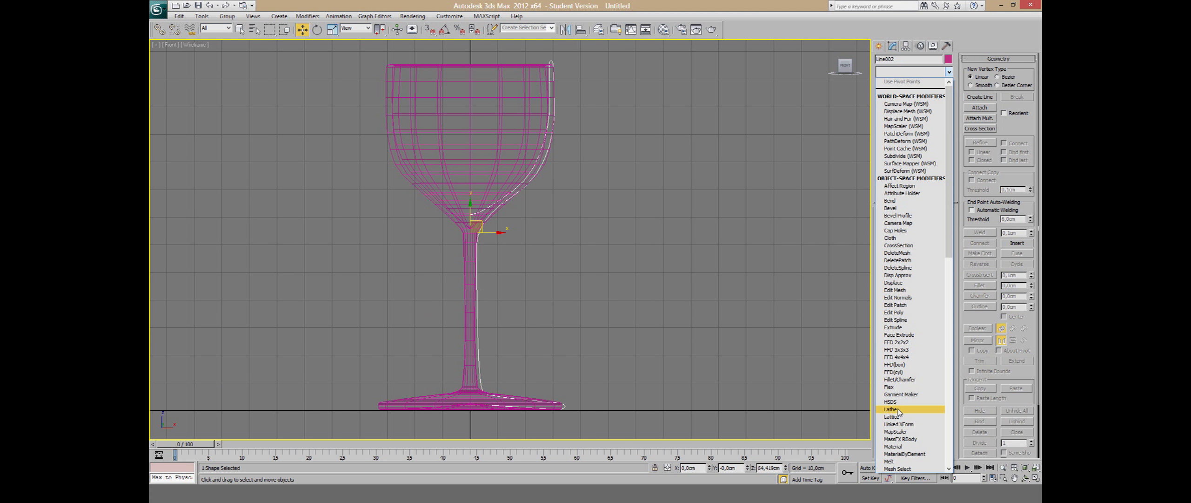
click(897, 409)
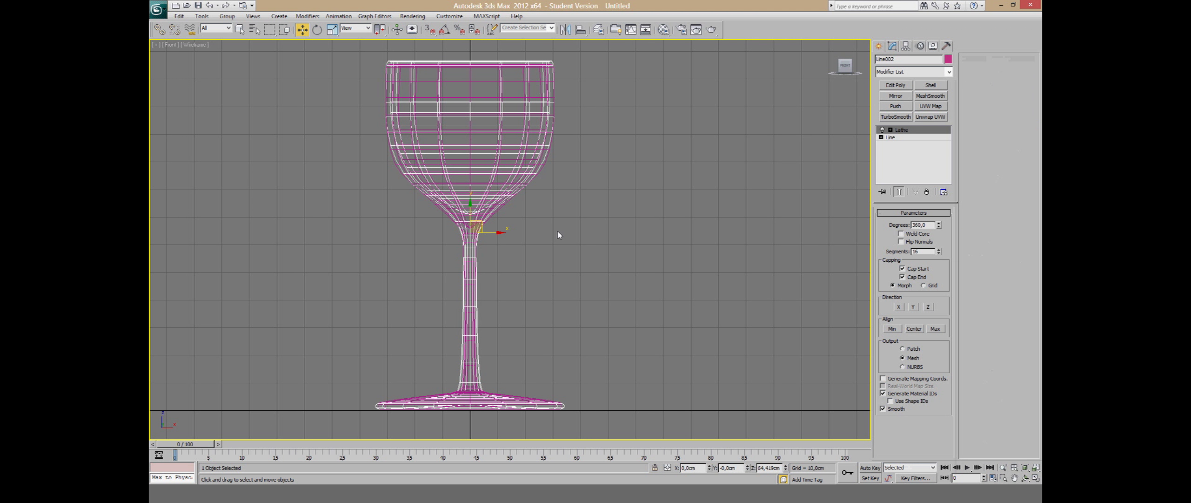
key(alt+w)
right_click(725, 350)
key(alt+w)
Step: Shift-drag a copy of the glass to the right along X
alt+middle_drag(577, 185, 487, 239)
drag(491, 234, 675, 232)
alt+middle_drag(712, 292, 742, 266)
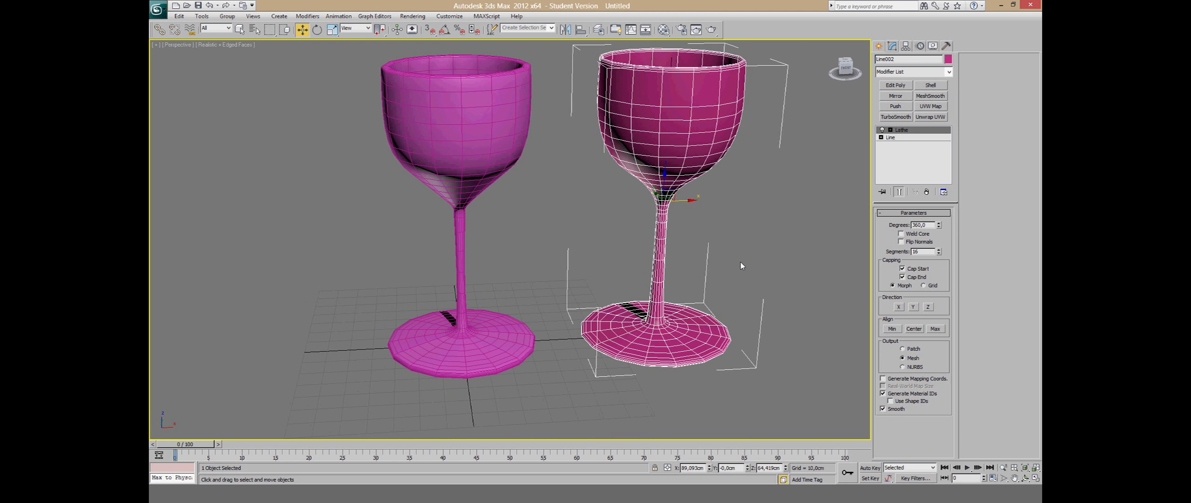
Step: At Vertex level with Show End Result, move the bottom vertices to narrow the foot
click(899, 139)
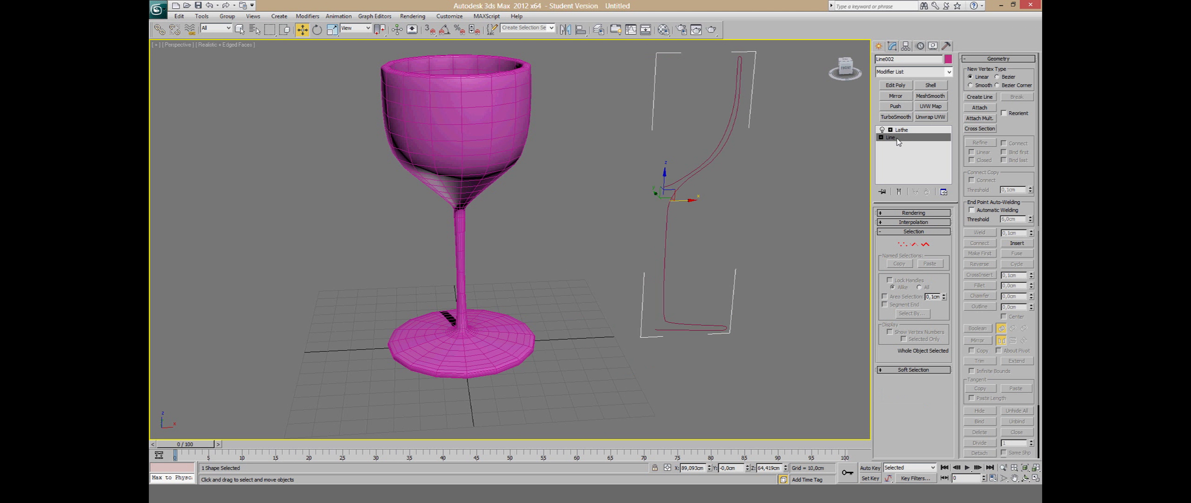
click(902, 244)
mouse_move(714, 344)
mouse_down()
mouse_move(745, 316)
mouse_move(723, 333)
mouse_up()
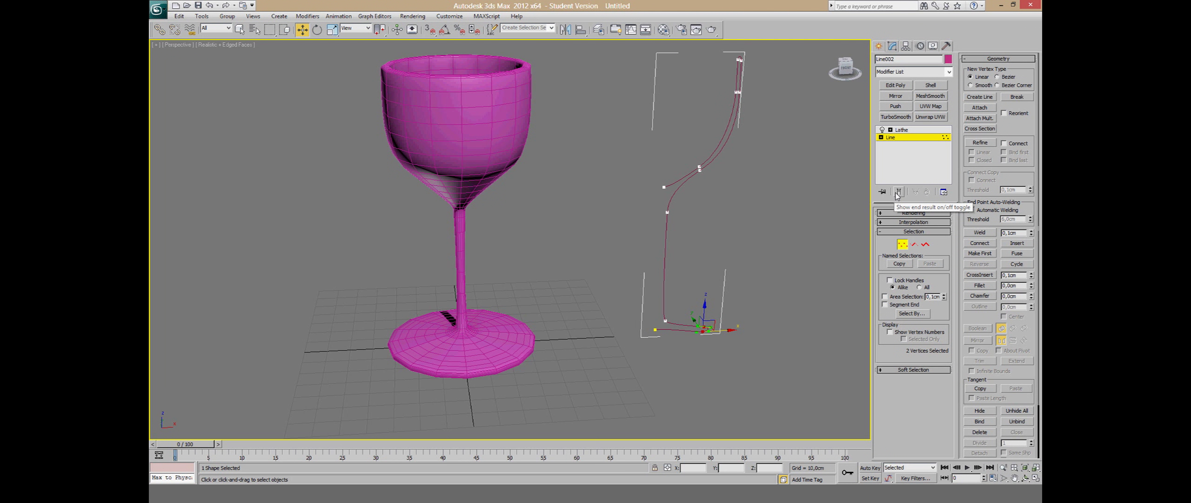
click(898, 192)
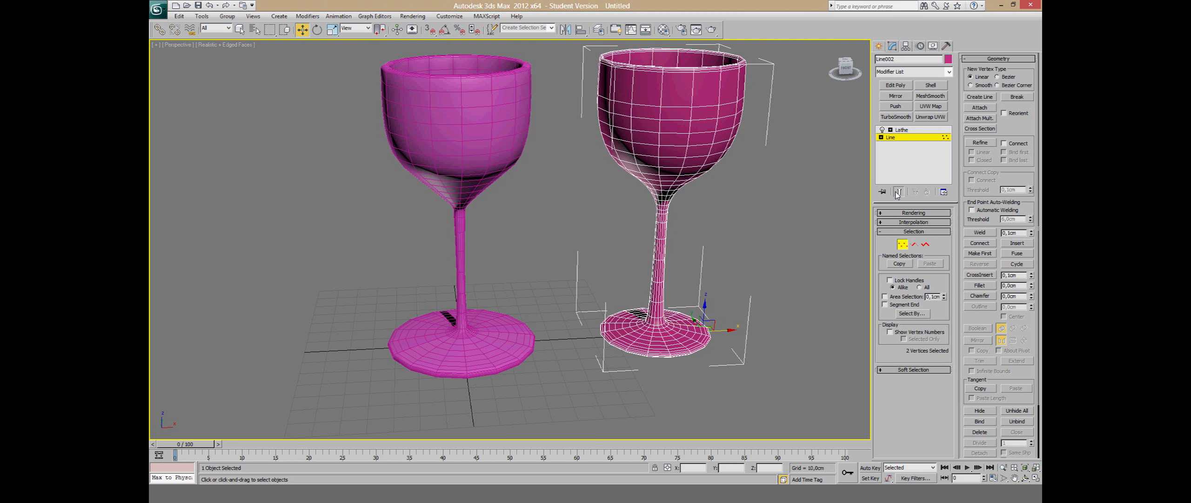
drag(721, 336, 718, 338)
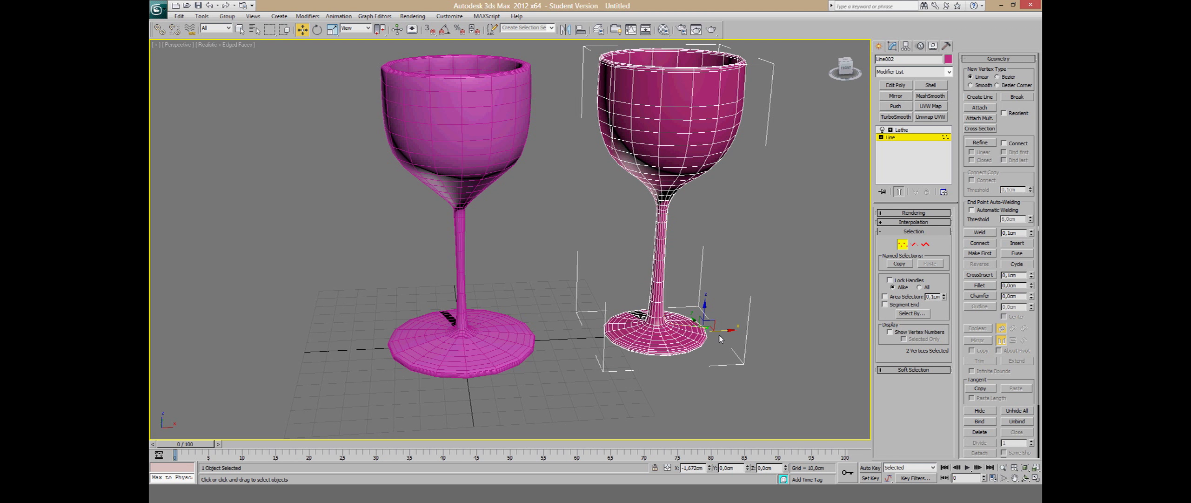
middle_drag(812, 158, 745, 205)
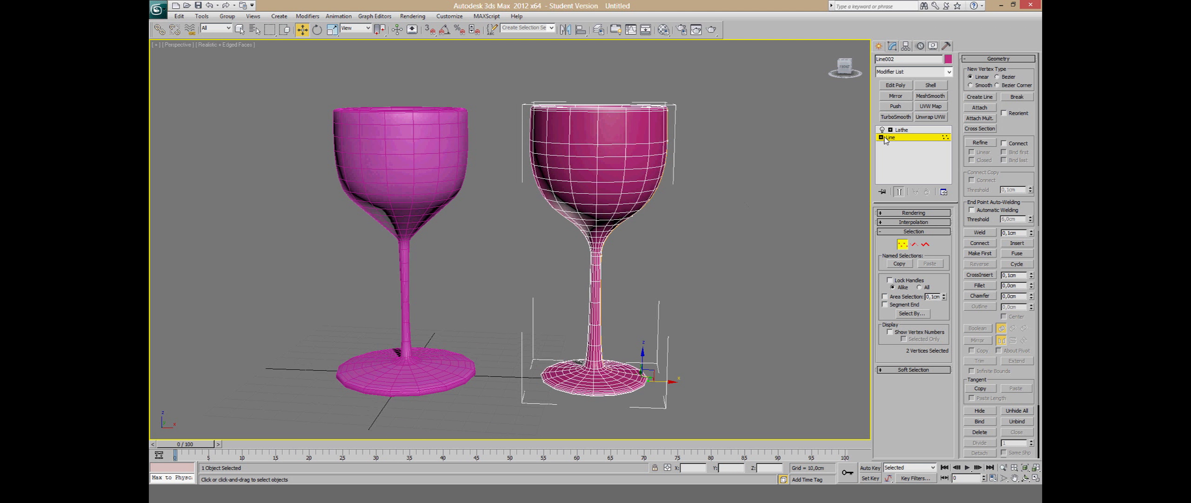
Step: Narrow the bowl's six upper vertices, lower the rim slightly, then return to Lathe
click(899, 192)
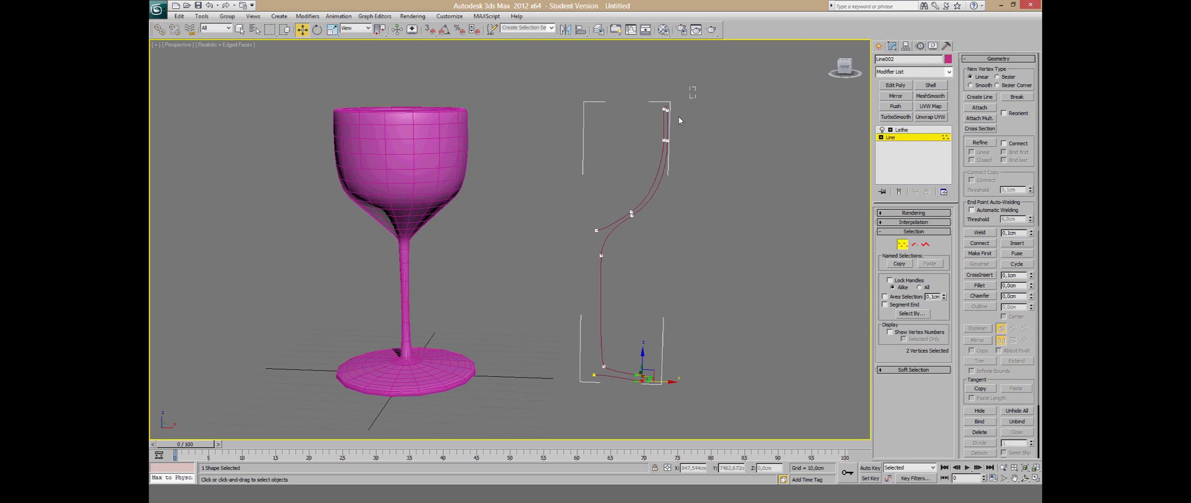
drag(626, 228, 626, 226)
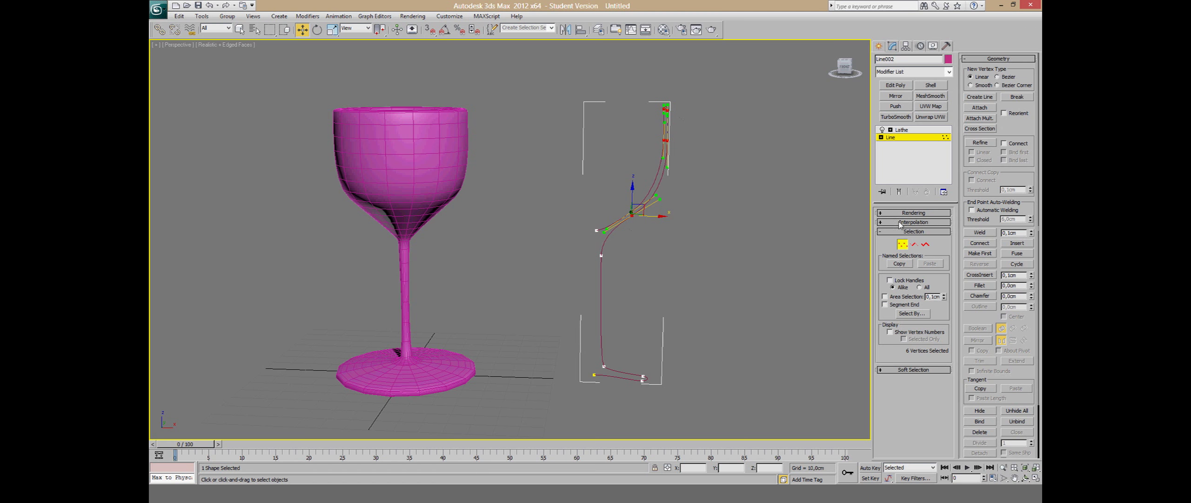
click(899, 192)
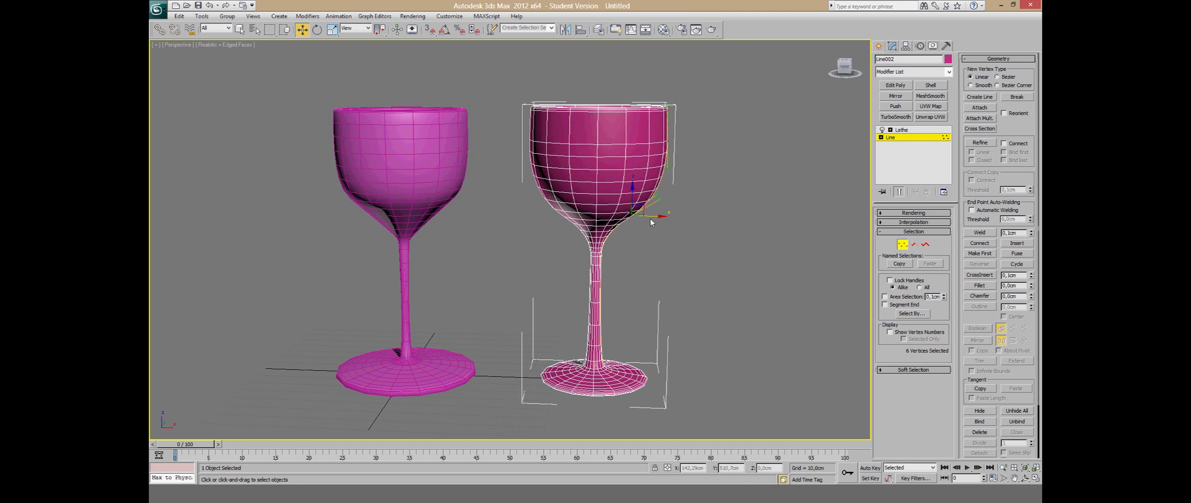
drag(652, 221, 683, 222)
click(659, 108)
drag(658, 88, 659, 96)
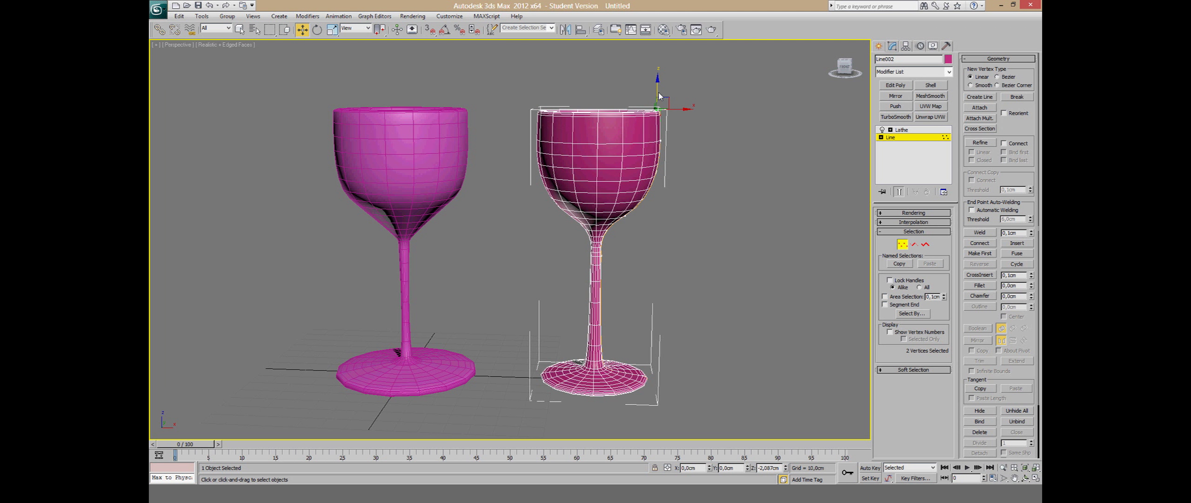
click(892, 137)
mouse_move(716, 215)
alt+middle_down()
mouse_move(665, 286)
mouse_move(674, 297)
alt+middle_up()
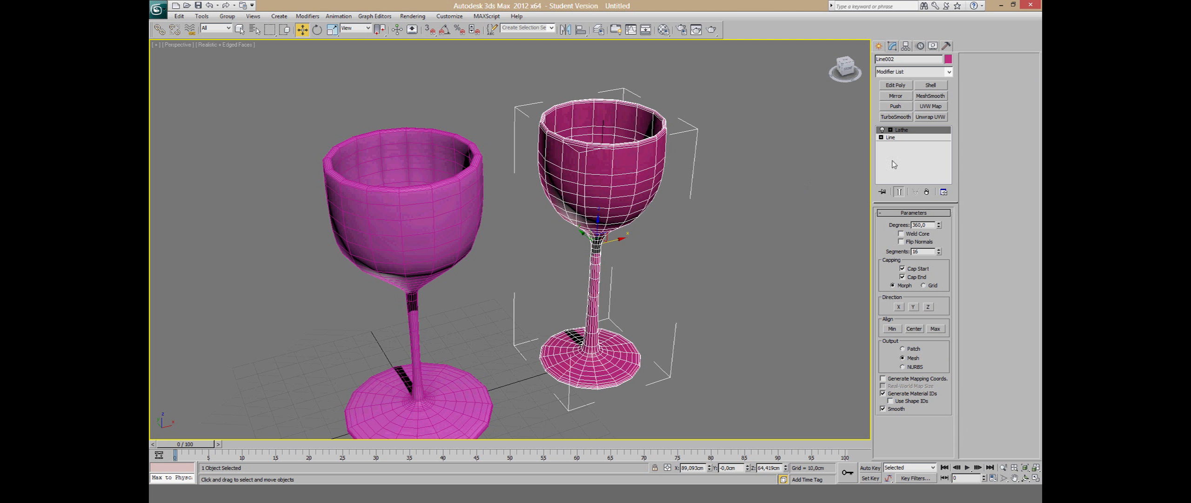
Step: Add an Edit Poly modifier to the right glass and enter Vertex sub-object mode
click(949, 71)
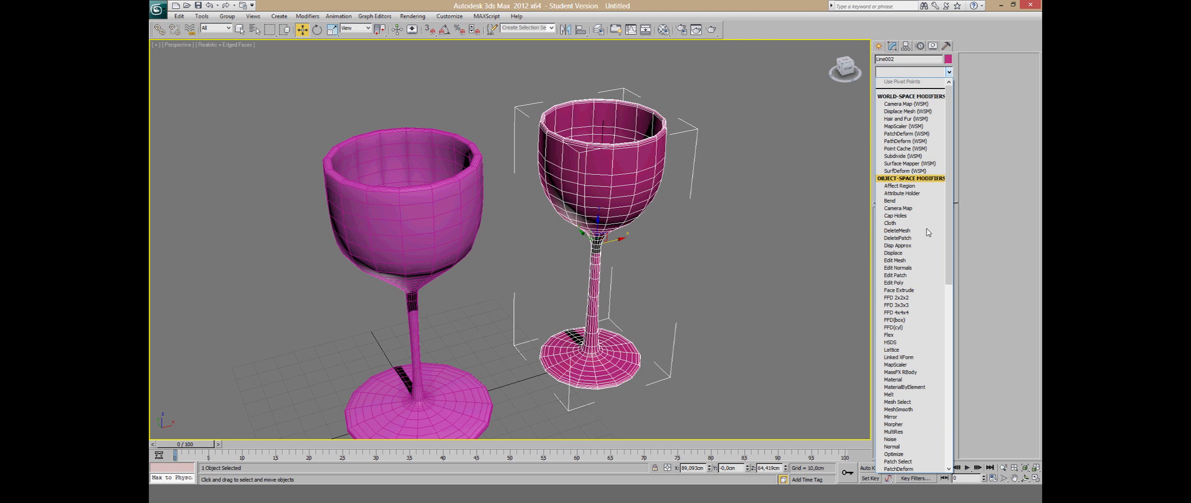
scroll(906, 314, down, 3)
scroll(909, 323, down, 2)
scroll(911, 324, up, 1)
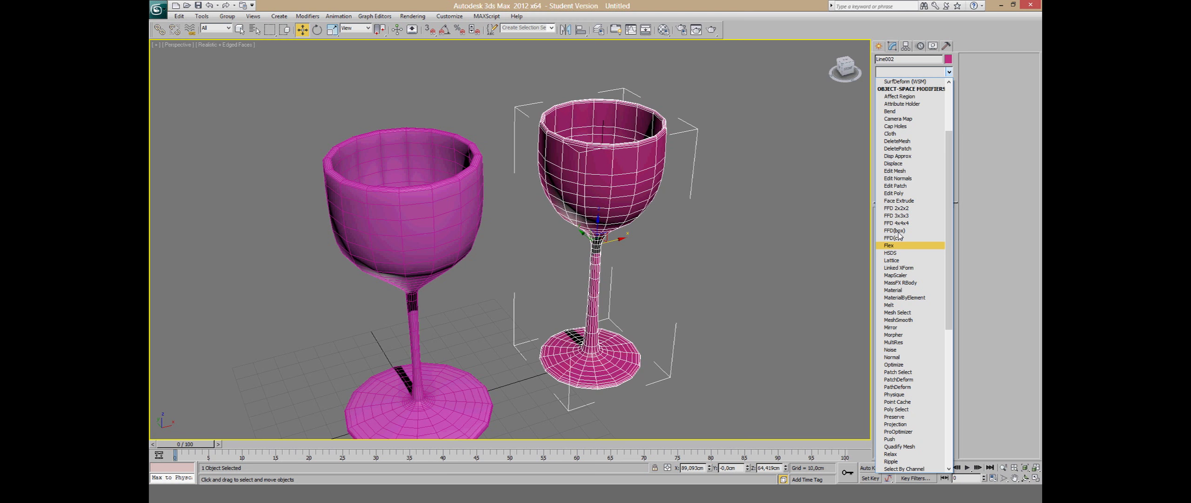
click(901, 193)
click(890, 285)
Step: Select the top rim vertices, try moving them, then remove the Edit Poly modifier
alt+middle_drag(652, 242, 623, 205)
drag(516, 56, 710, 127)
drag(597, 95, 598, 96)
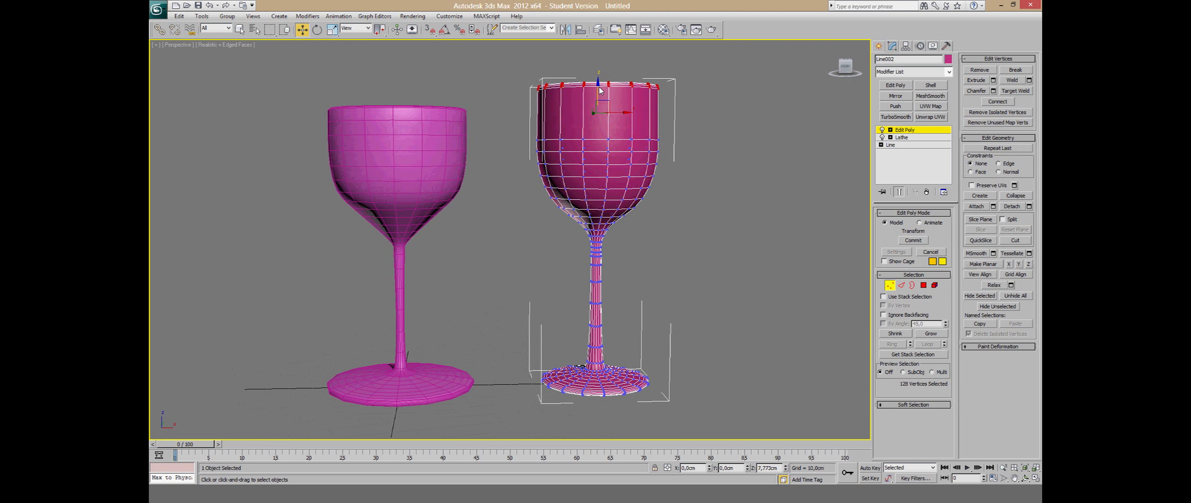
click(890, 285)
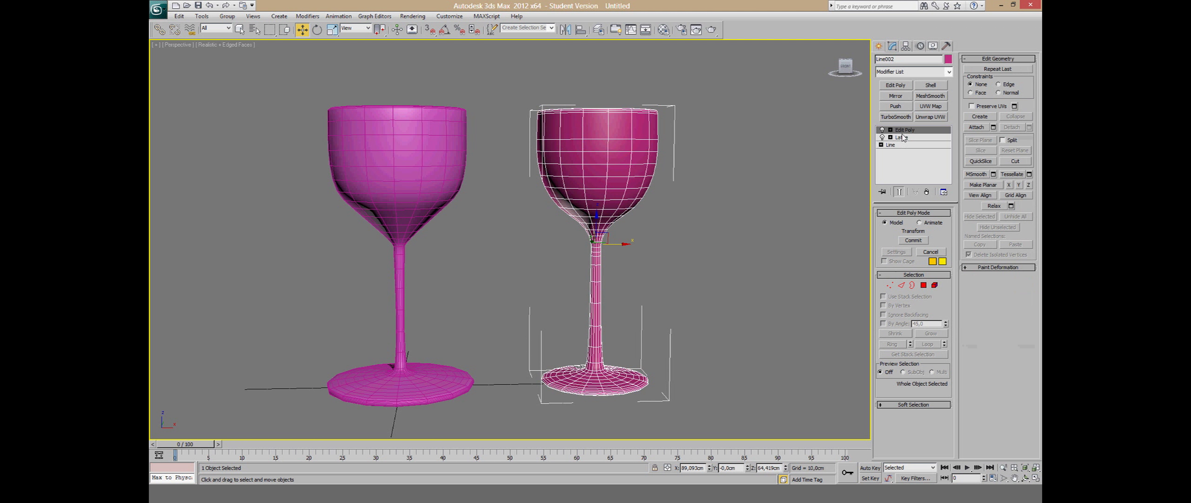
click(927, 191)
Step: Collapse the right glass's whole Lathe stack into a mesh, confirming with Yes
right_click(904, 131)
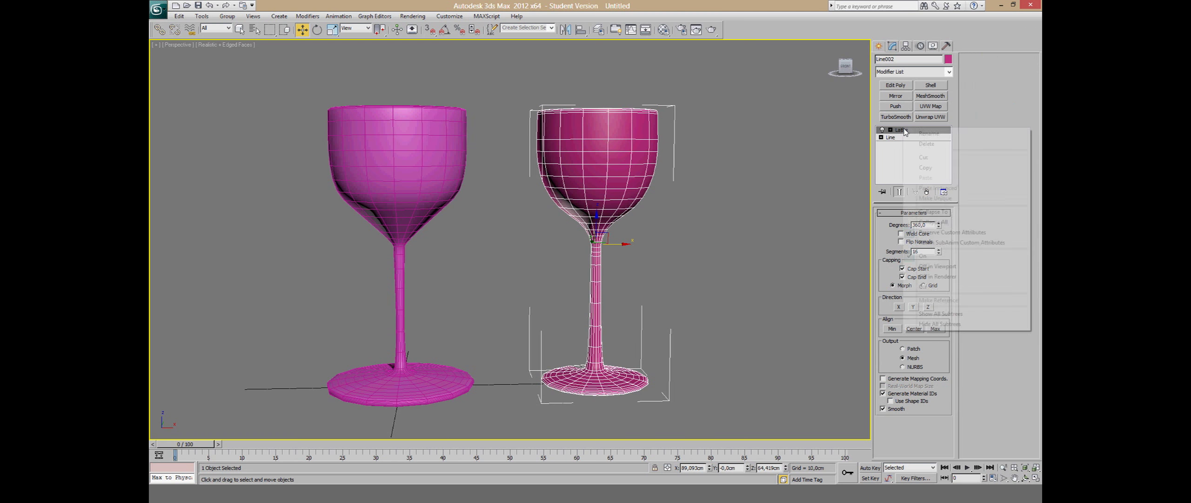
click(946, 223)
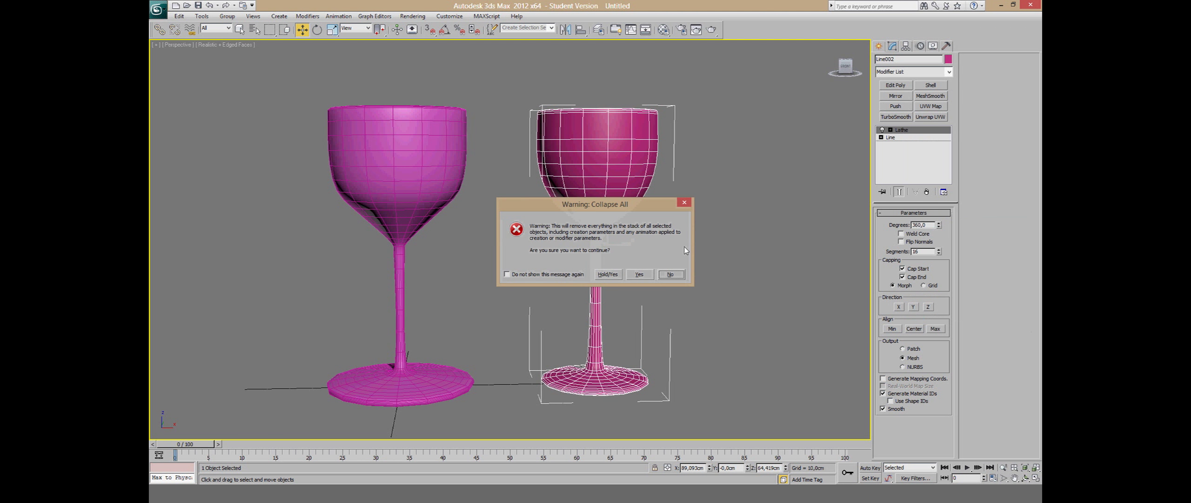
click(643, 276)
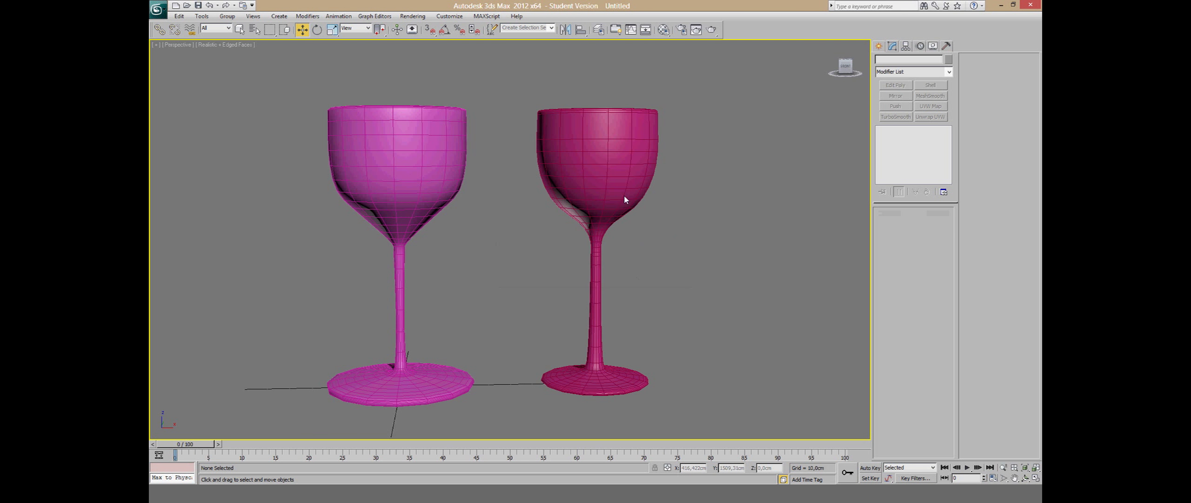
Step: Orbit the Perspective view to look down on both wine glasses from above
mouse_move(650, 224)
alt+middle_down()
mouse_move(651, 269)
mouse_move(659, 225)
alt+middle_up()
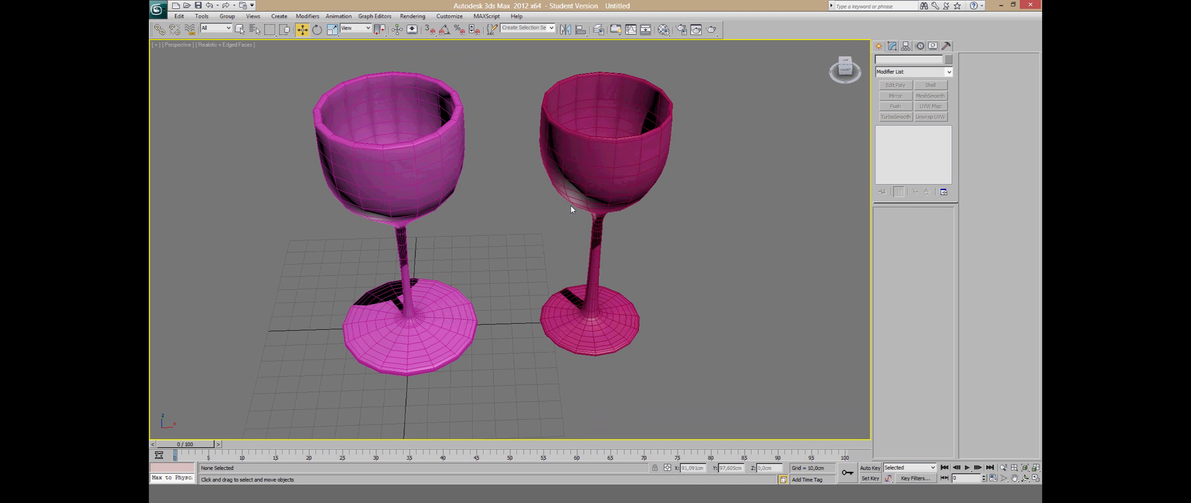